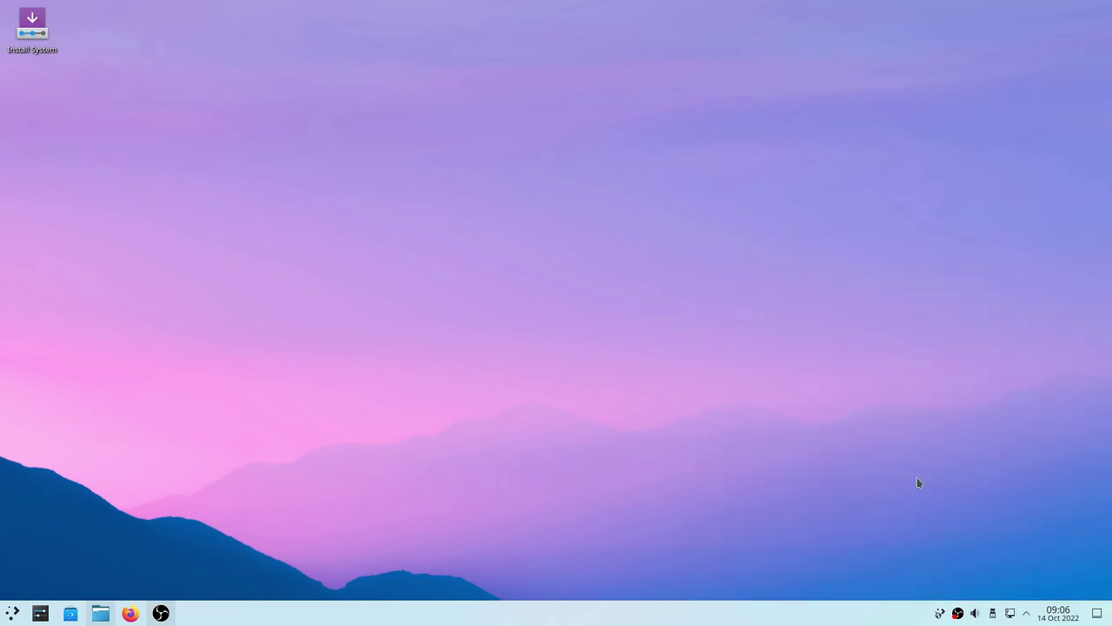
Step: Open the Status and Notifications popup, shrink it from its outer corner, and close it
click(1027, 612)
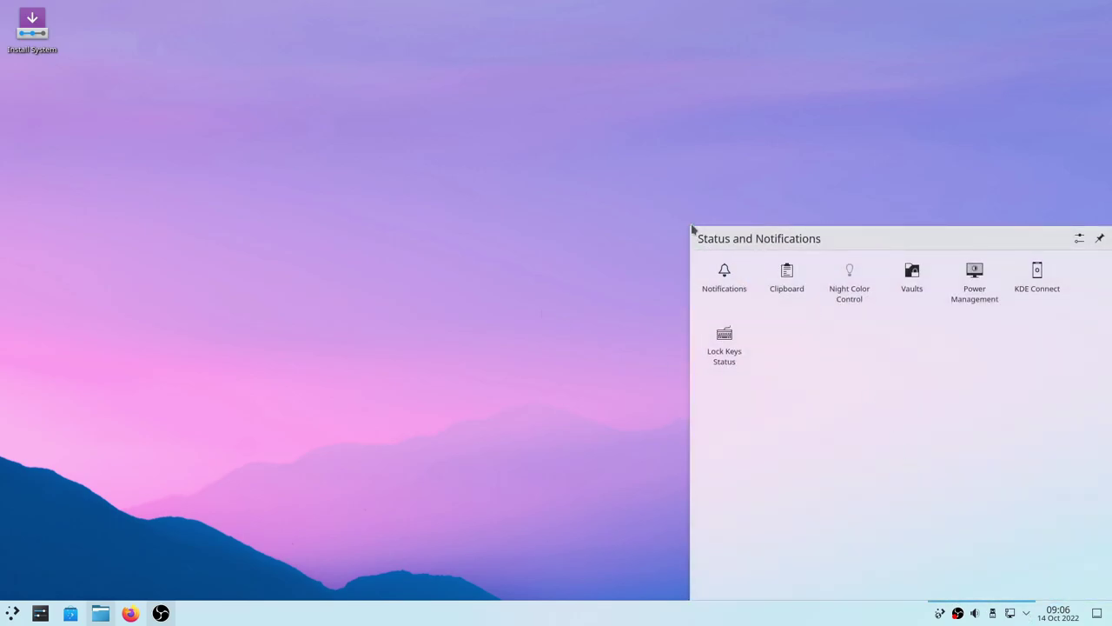
drag(694, 227, 865, 441)
click(1026, 613)
Step: In panel edit mode, move the digital clock and system tray from the panel onto the desktop, with the clock rotated diagonally
right_click(614, 610)
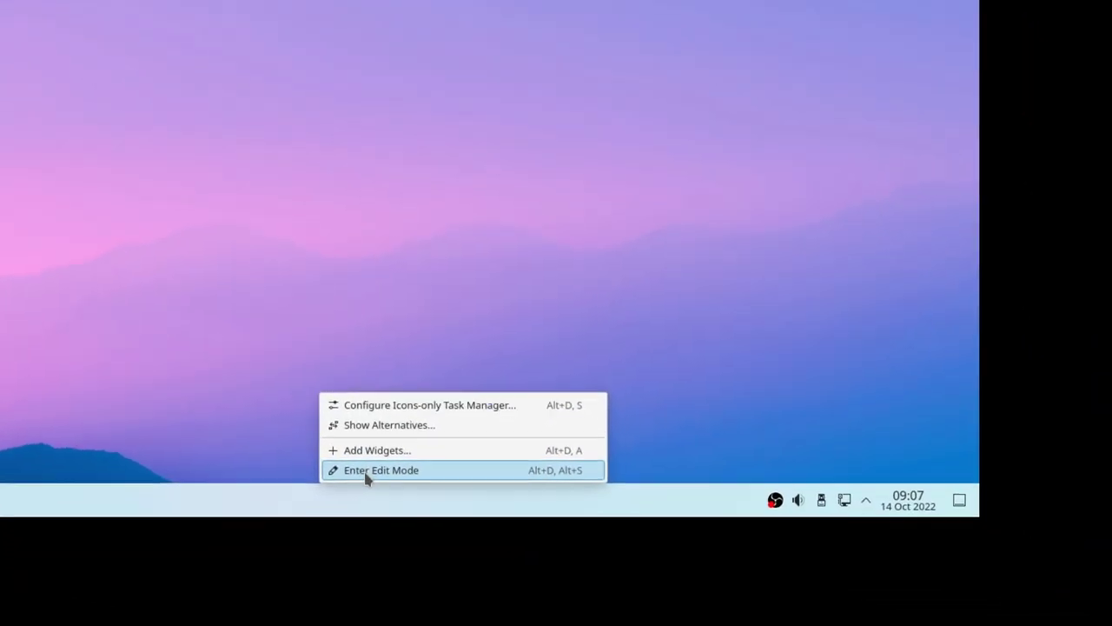
click(653, 591)
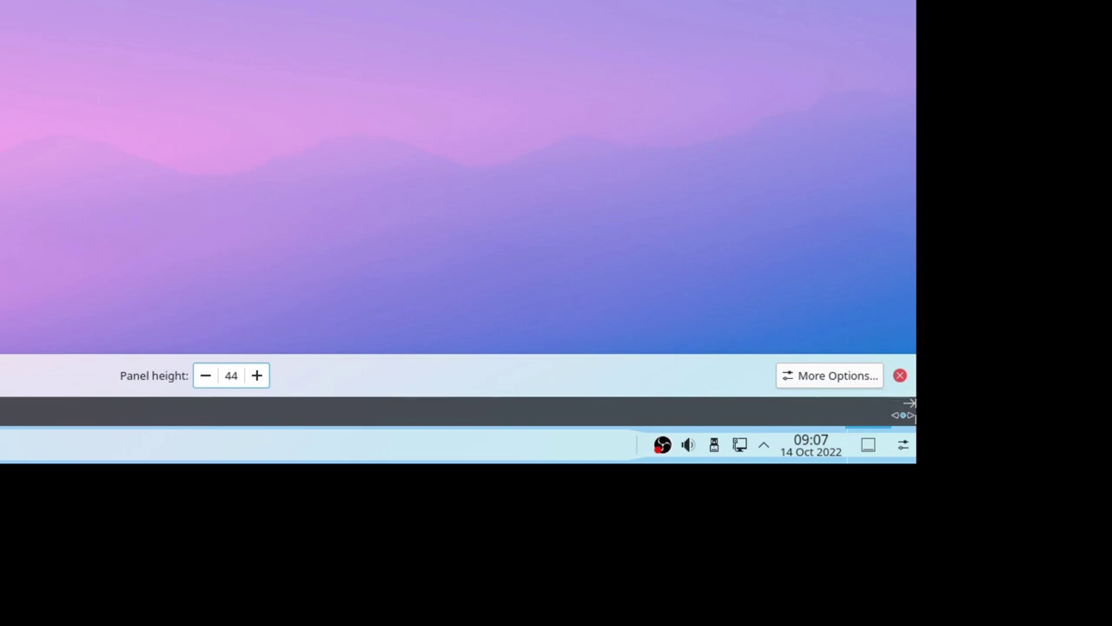
drag(812, 445, 799, 348)
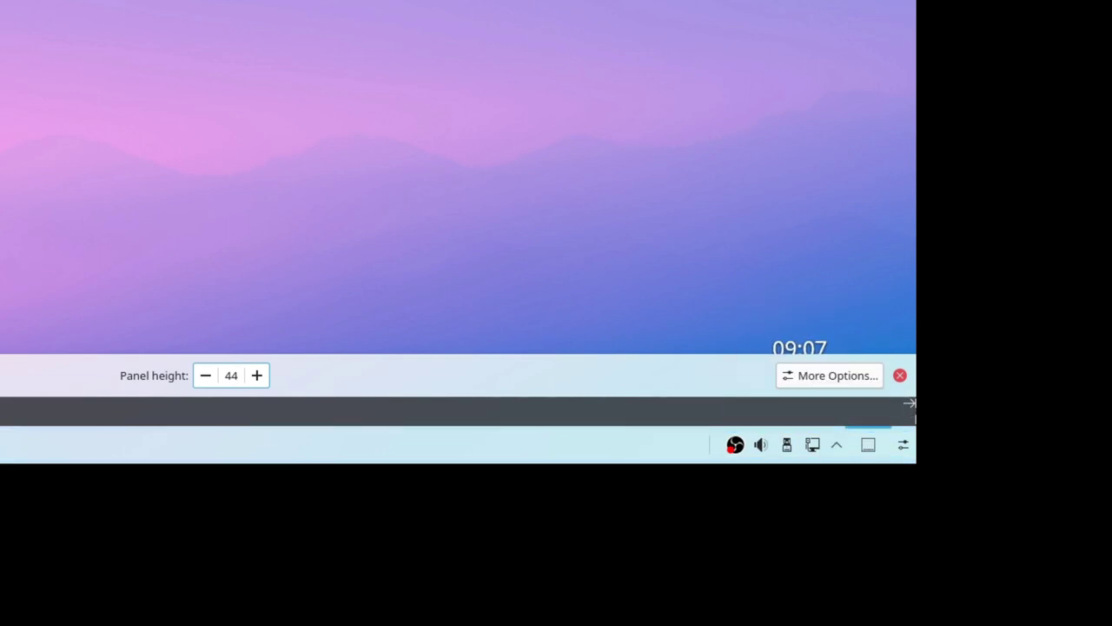
drag(785, 450, 800, 275)
drag(840, 219, 785, 98)
drag(711, 271, 226, 211)
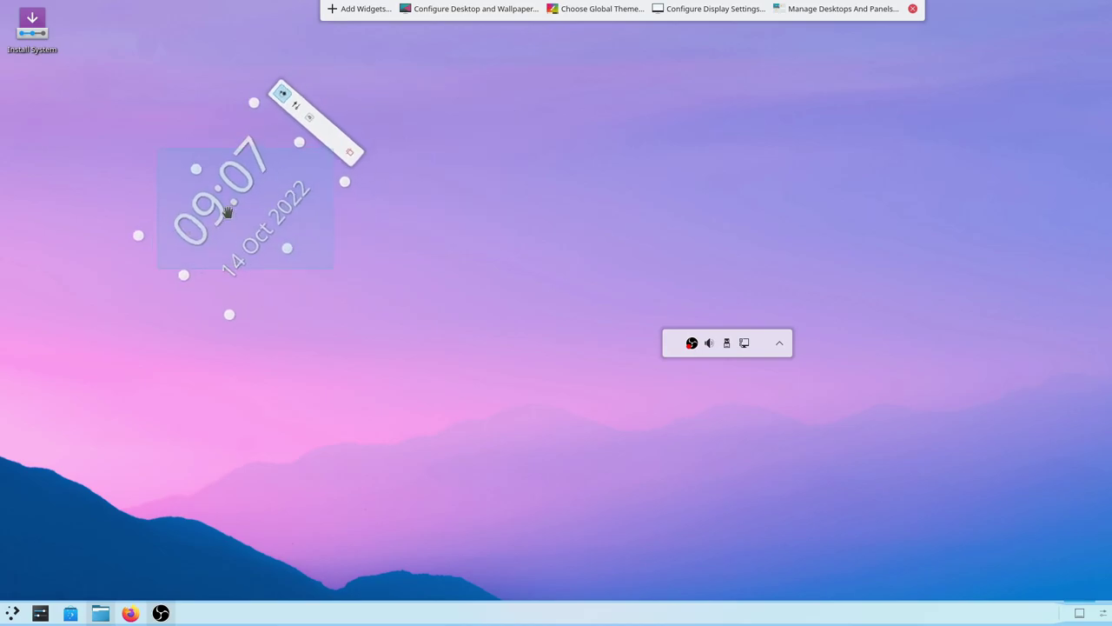
Step: Resize the system tray widget on the desktop and move it near the rotated clock
drag(824, 311, 832, 375)
drag(746, 354, 356, 313)
drag(445, 320, 433, 332)
drag(340, 286, 323, 155)
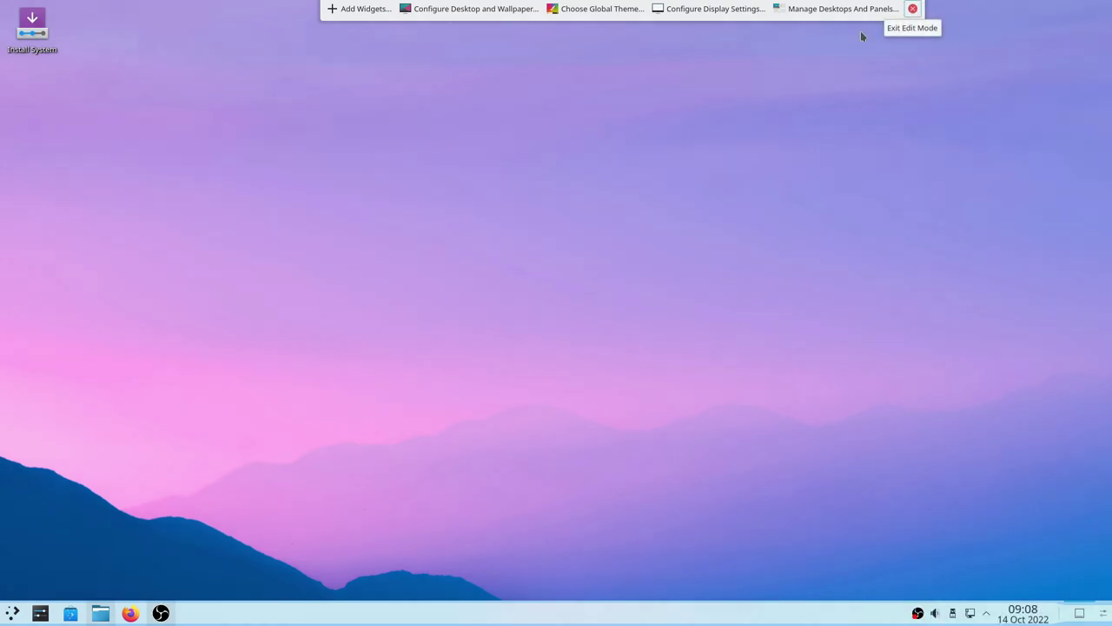
Step: Find the Timer widget with the search "tim", add it to the desktop and move it onto the panel
click(337, 9)
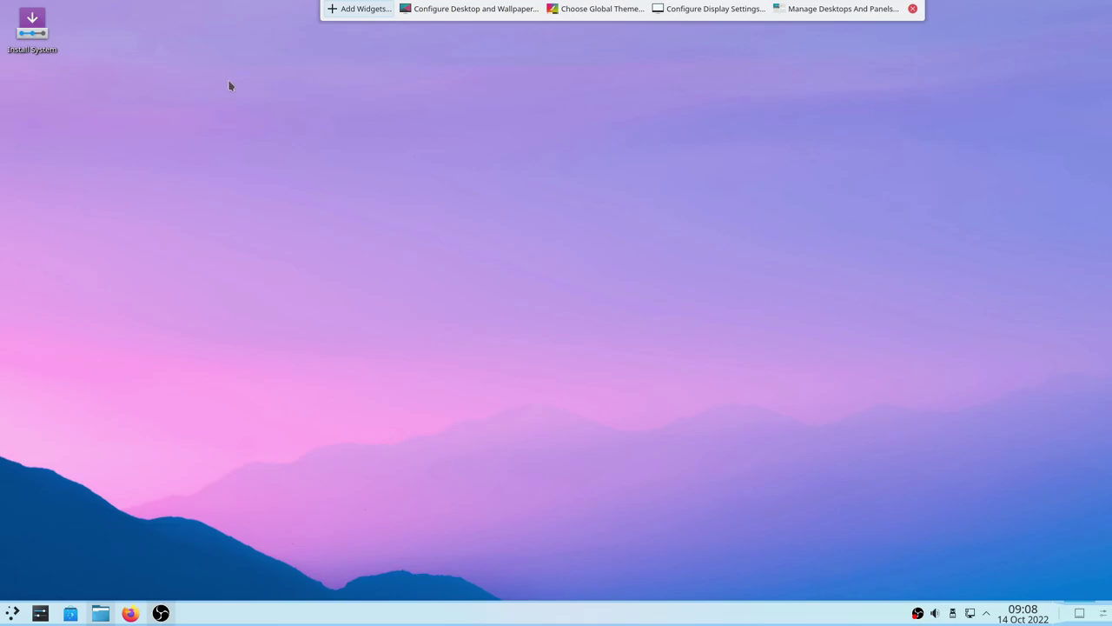
text(tim)
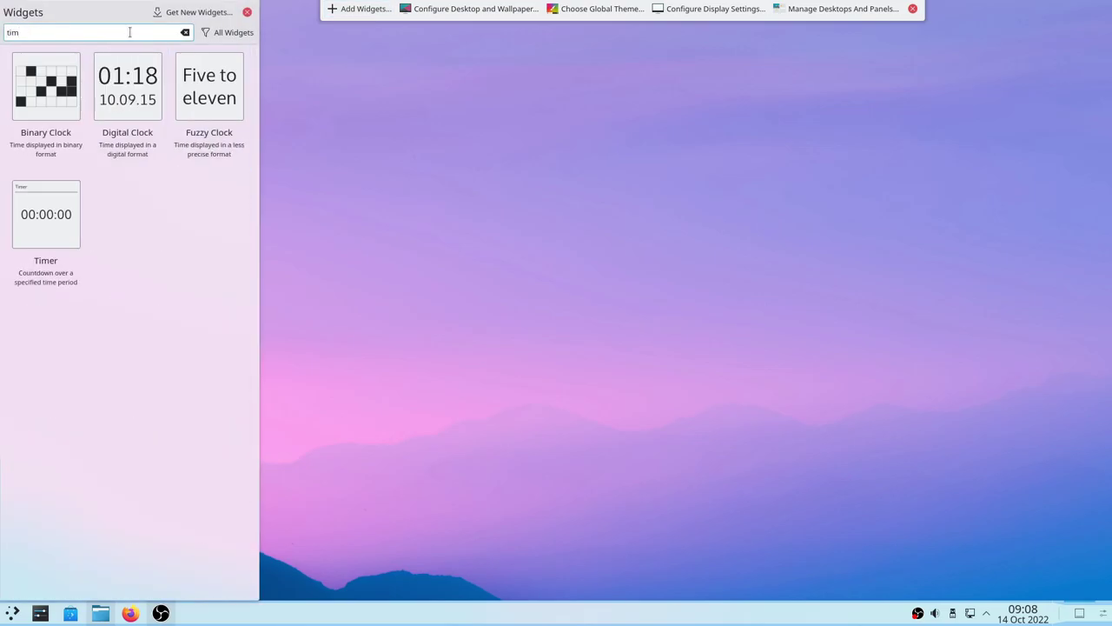
drag(41, 248, 651, 240)
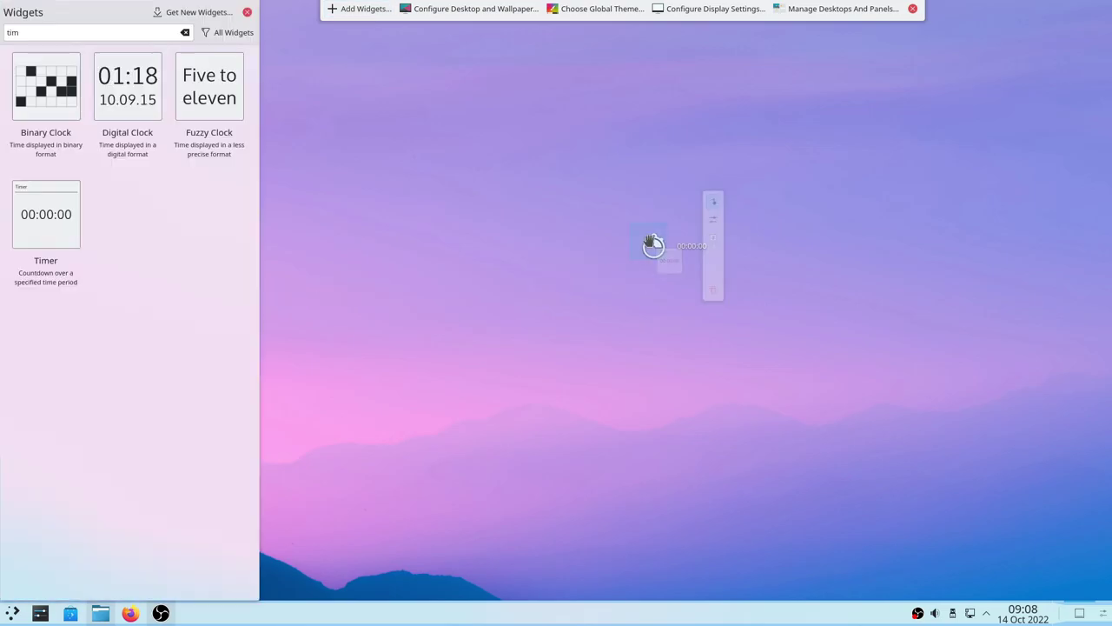
drag(525, 363, 871, 619)
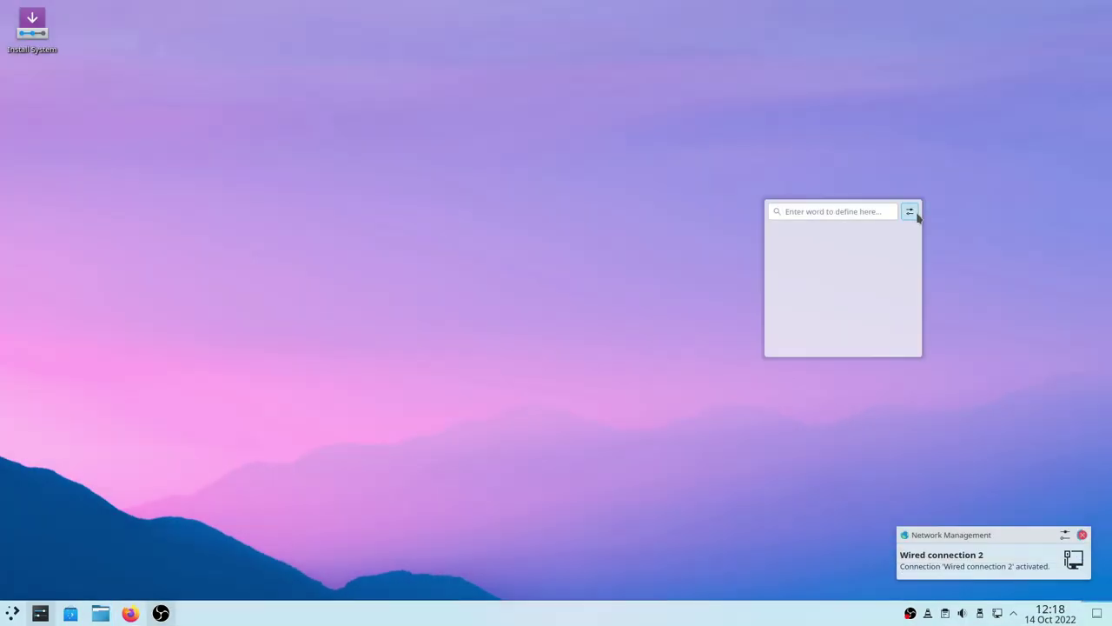
Step: Add the bouvier (Bouvier's Law Dictionary) dictionary to the Dictionary widget and save its settings
click(910, 211)
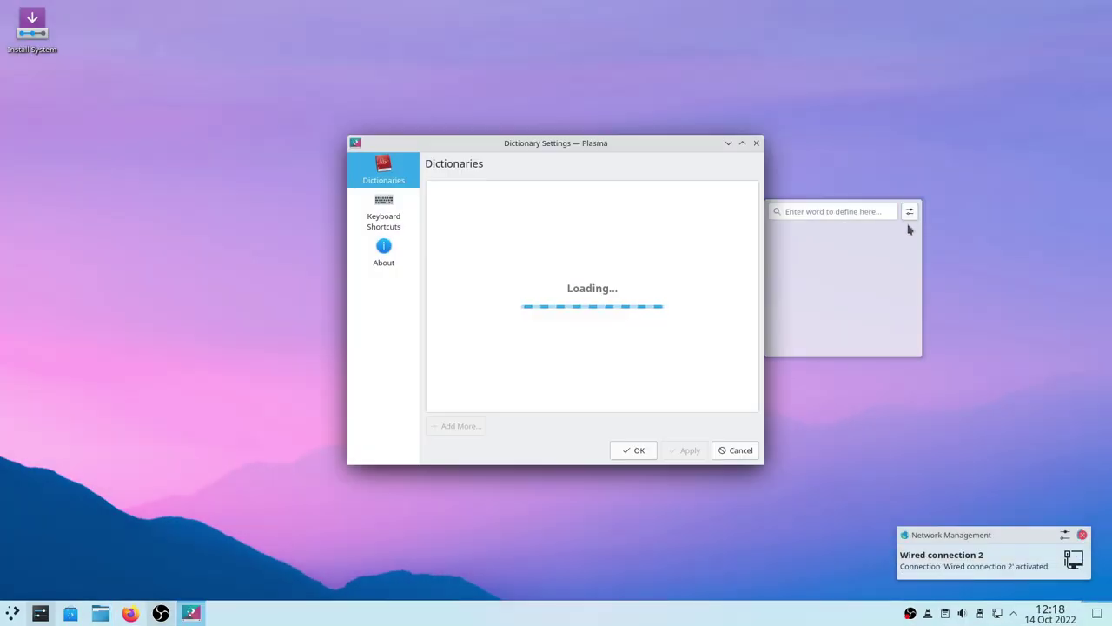
click(472, 423)
click(431, 252)
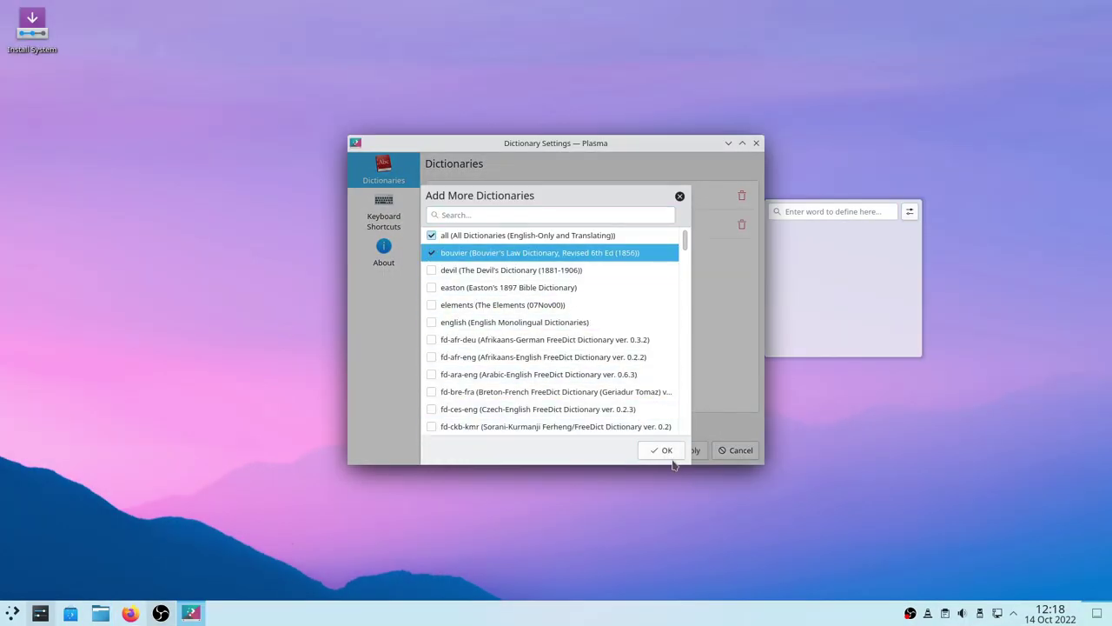
click(668, 454)
click(668, 454)
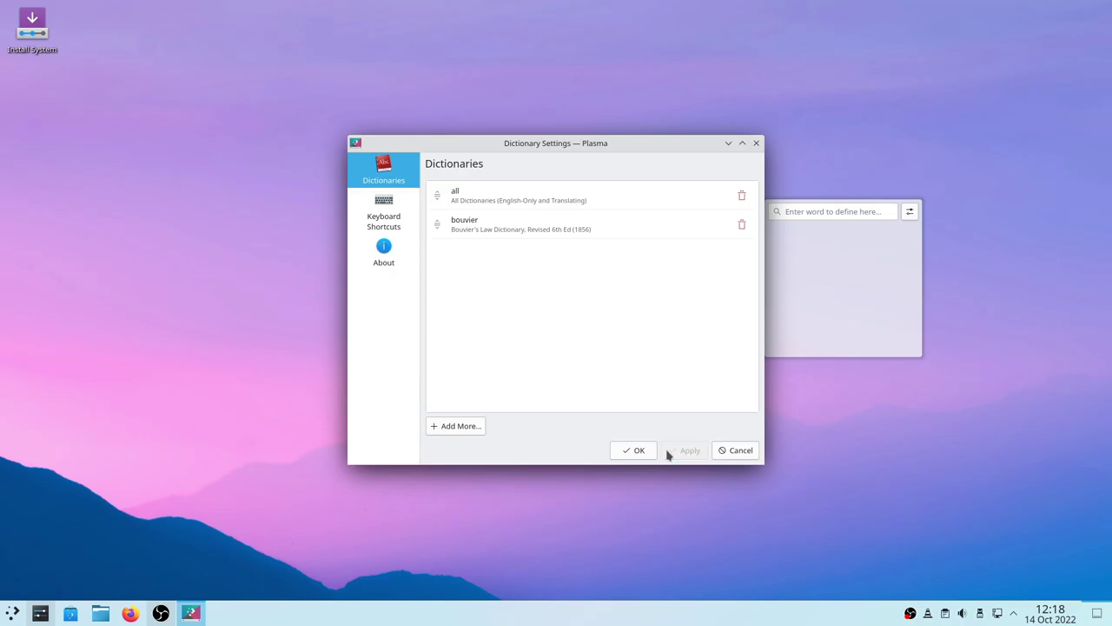
click(640, 451)
Step: Look up the word "cat" in the Dictionary widget and enlarge the widget on the desktop
text(cat)
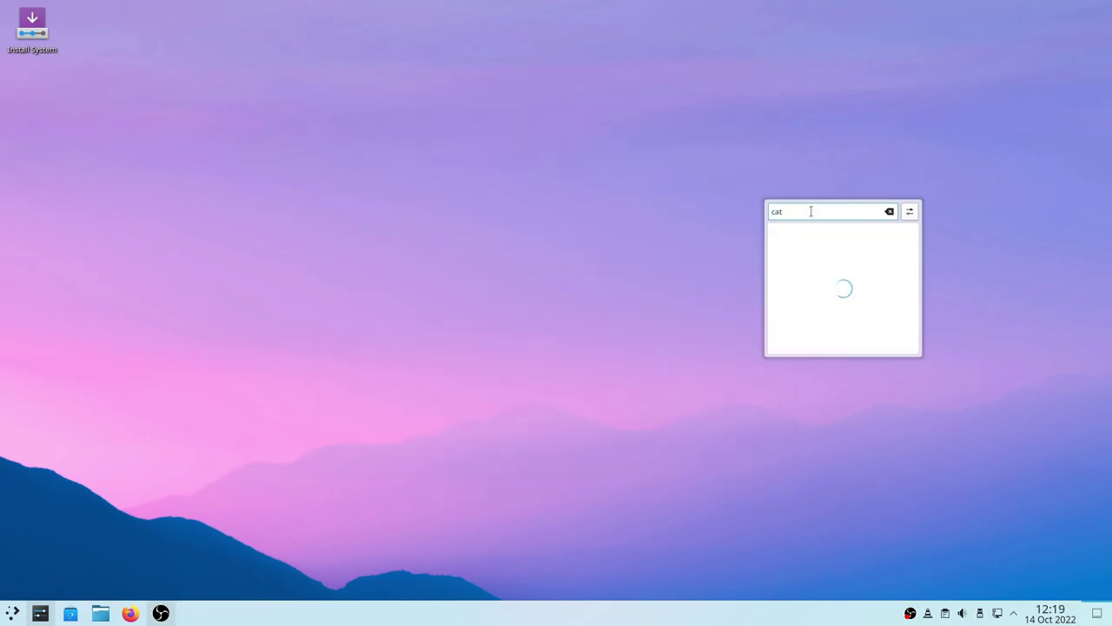
drag(936, 376, 1080, 510)
drag(757, 353, 318, 353)
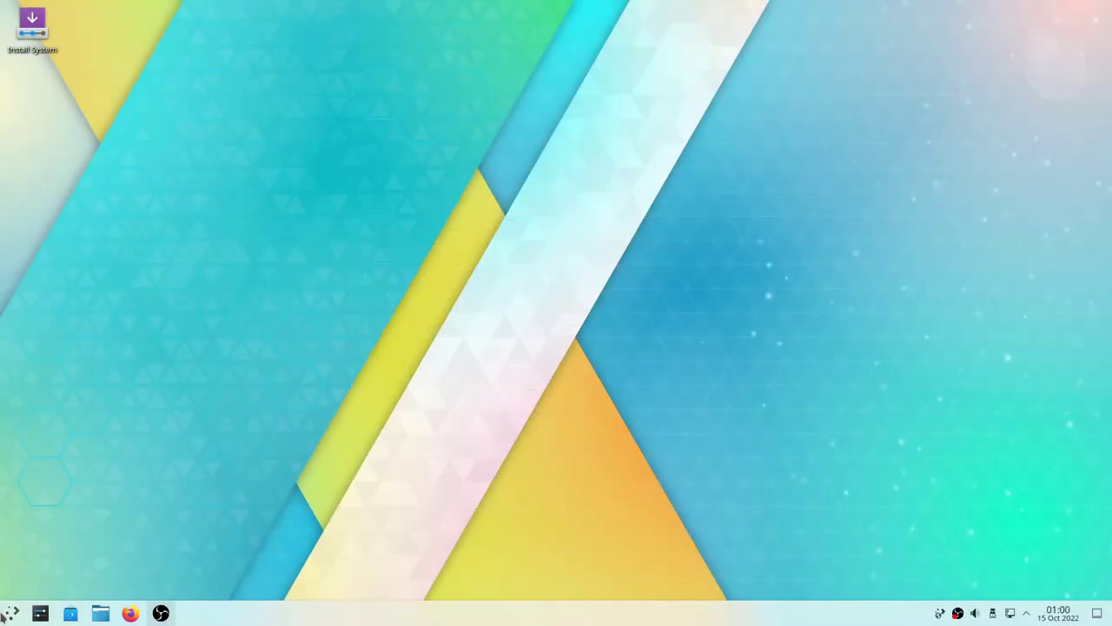
Step: Open the Application Launcher's settings, enable the compact list item style, and apply it
click(12, 612)
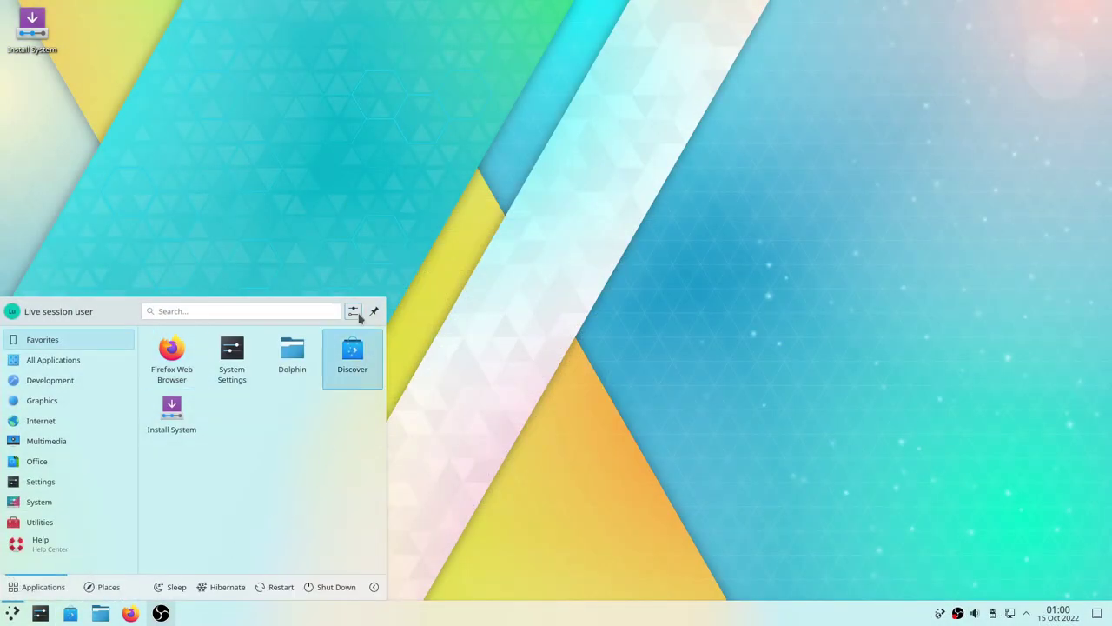
click(355, 314)
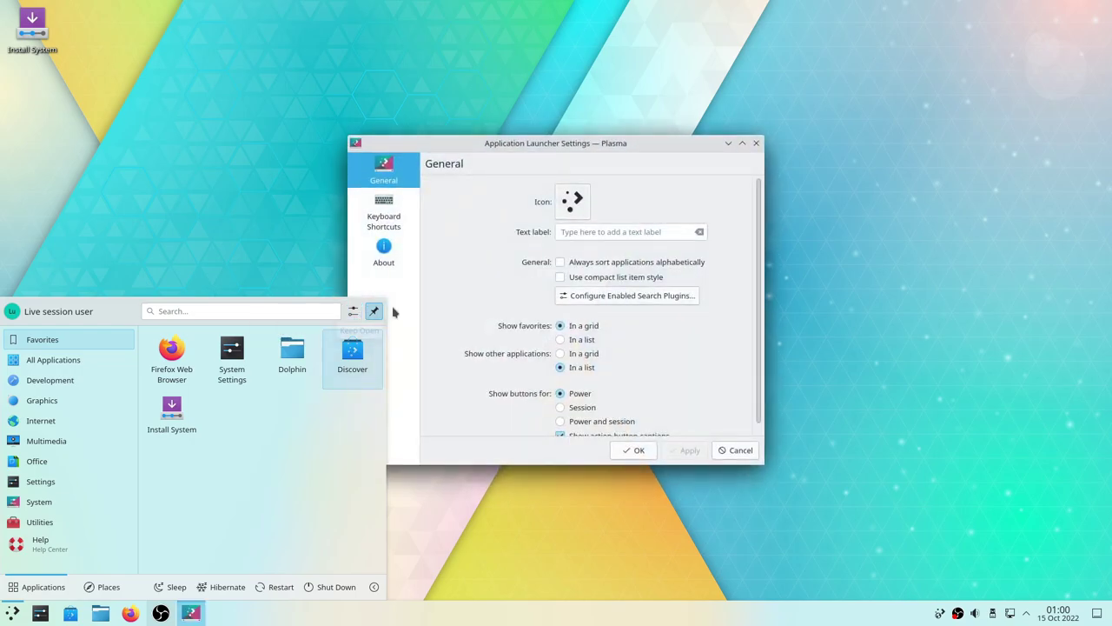
click(589, 279)
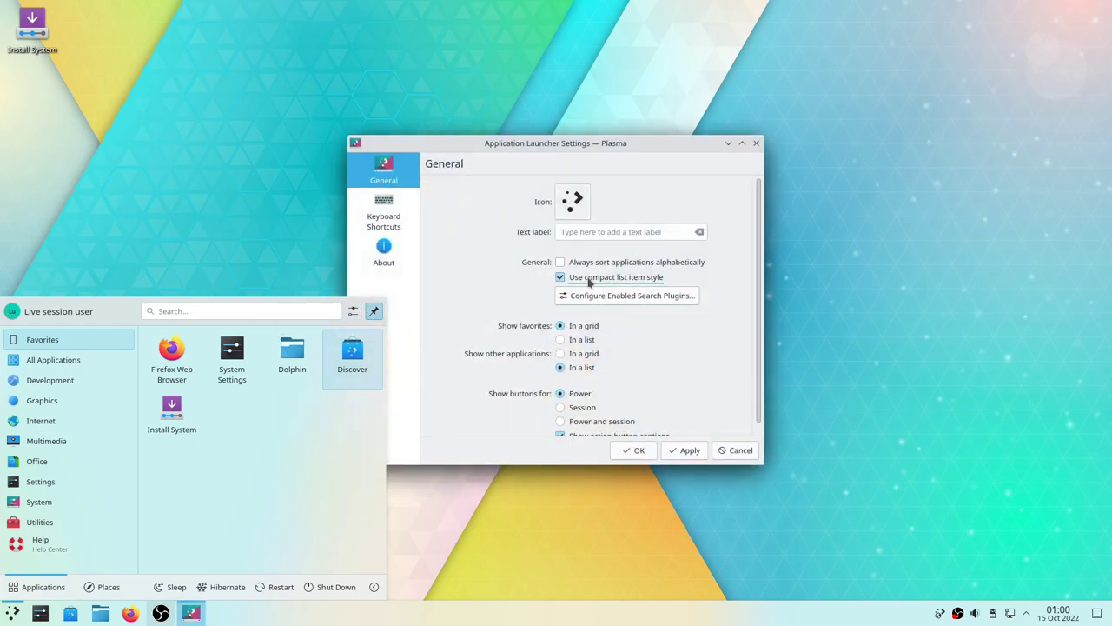
click(696, 449)
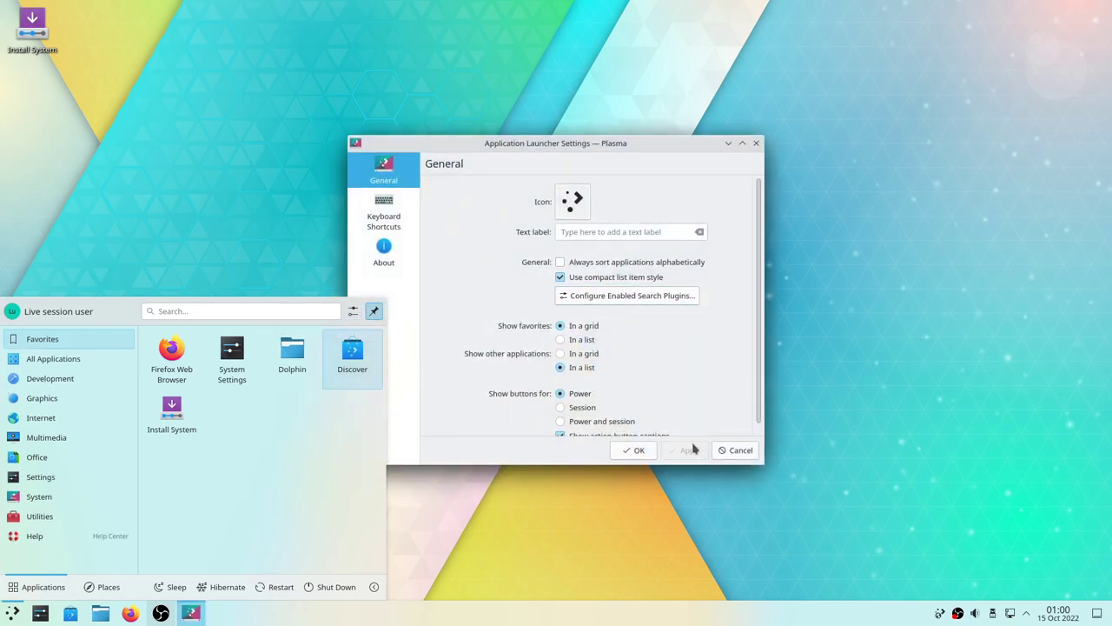
Step: Browse the launcher's All Applications list through its alphabetical index, jumping to the letters S and C
mouse_move(94, 461)
mouse_move(118, 362)
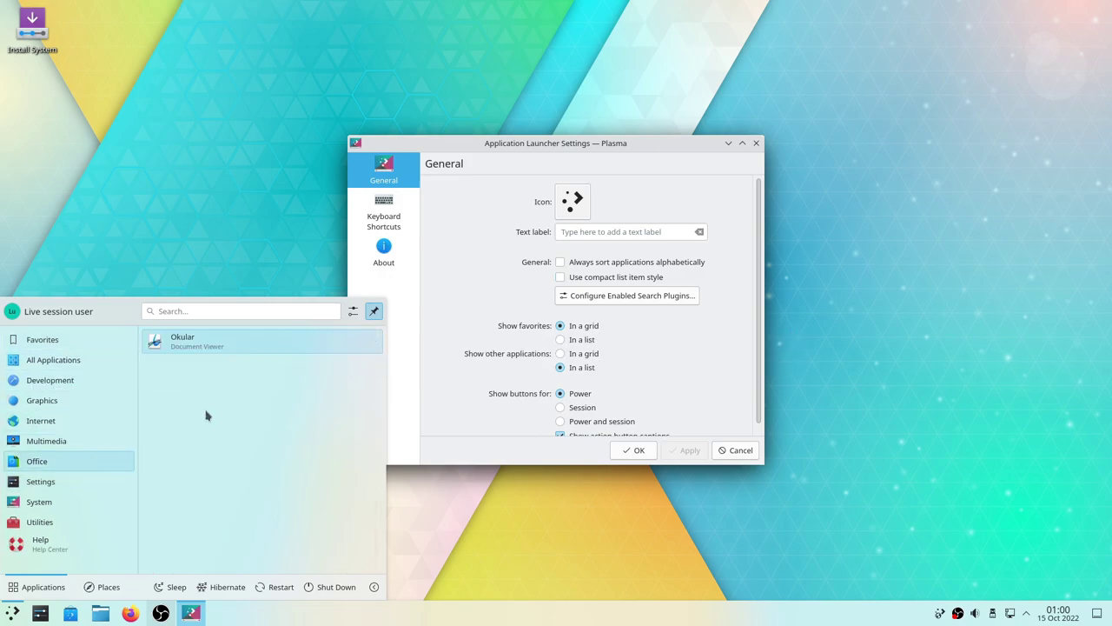
mouse_move(60, 334)
mouse_move(85, 359)
click(168, 345)
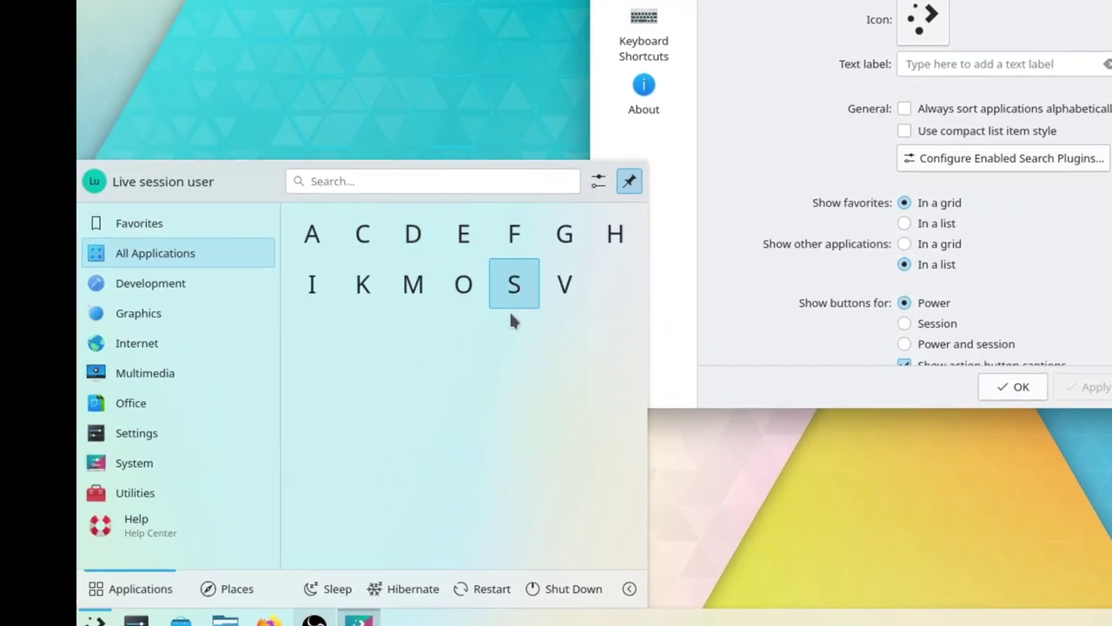
click(296, 381)
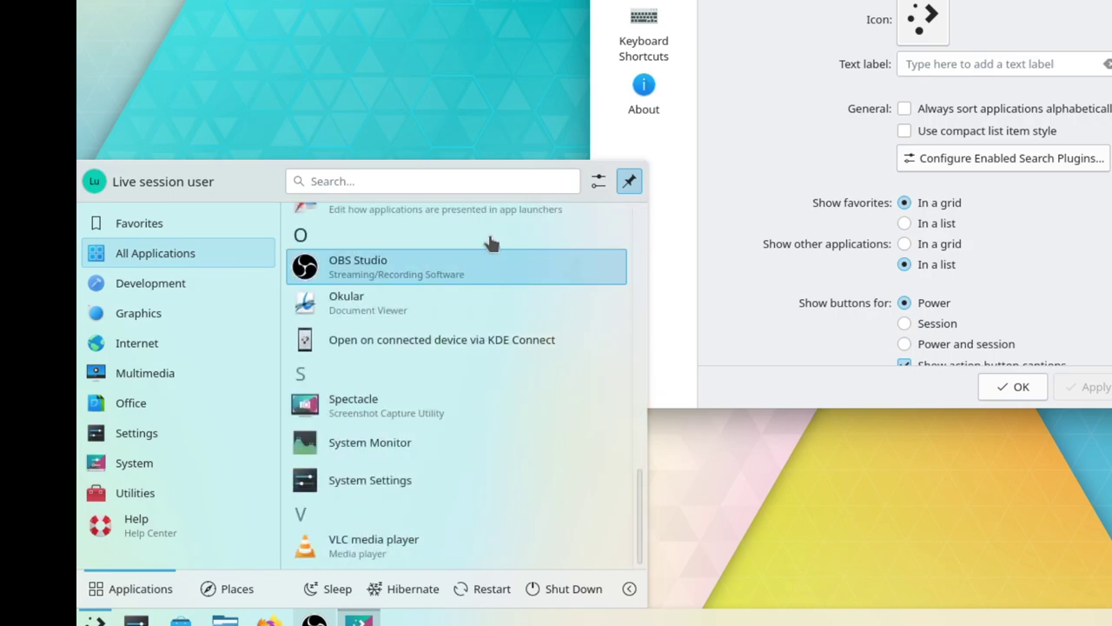
click(490, 233)
click(387, 248)
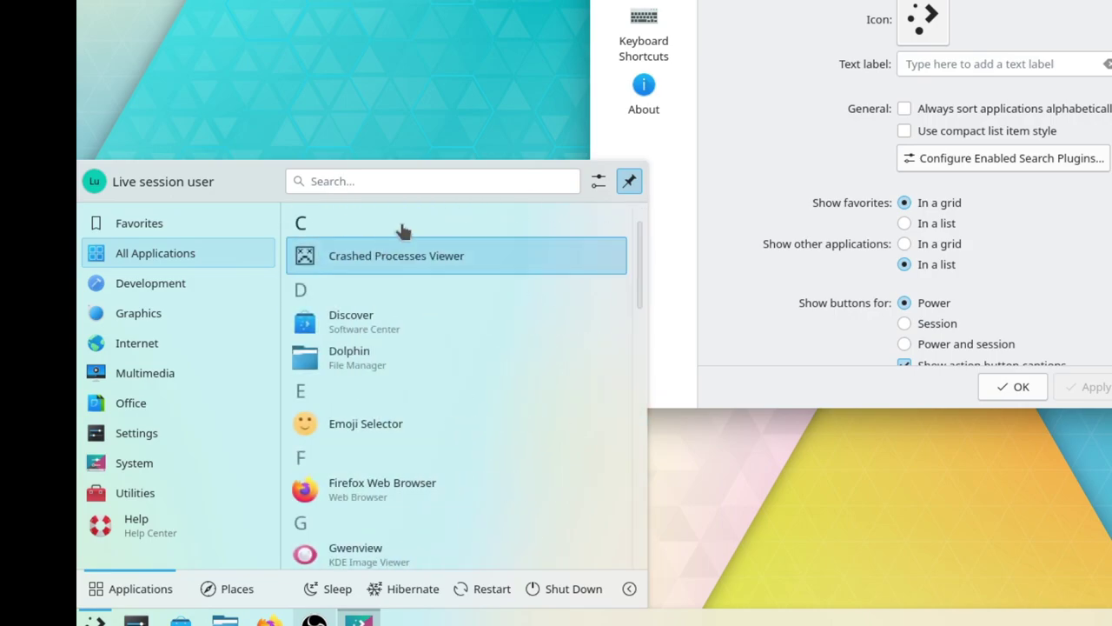
click(401, 220)
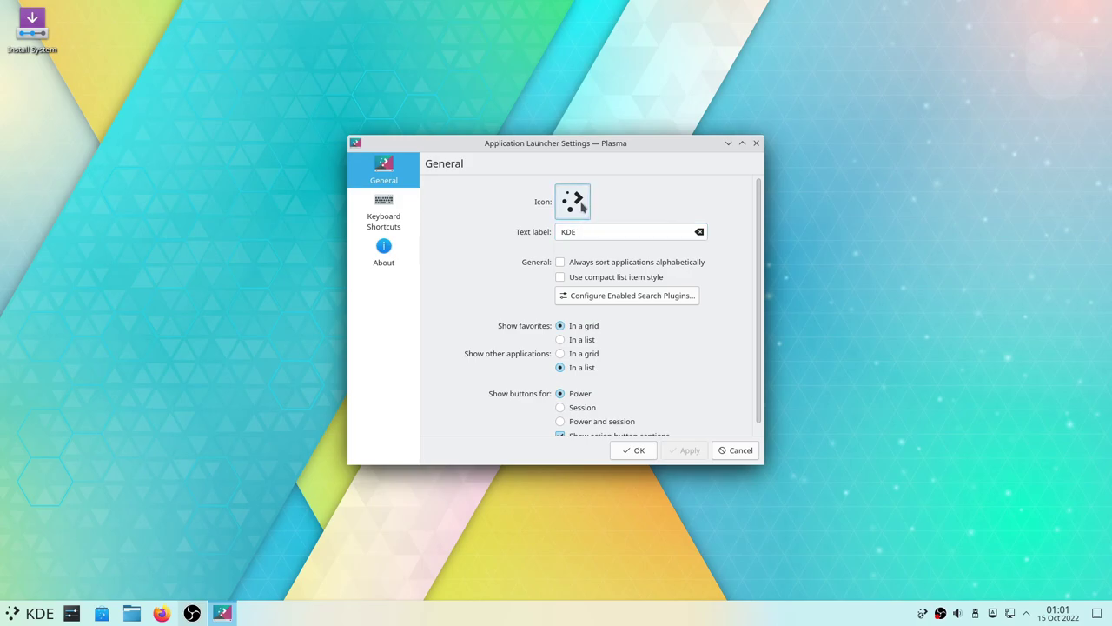
Step: Remove the Application Launcher's icon so that only the text label KDE is used, and apply the change
click(578, 207)
click(596, 264)
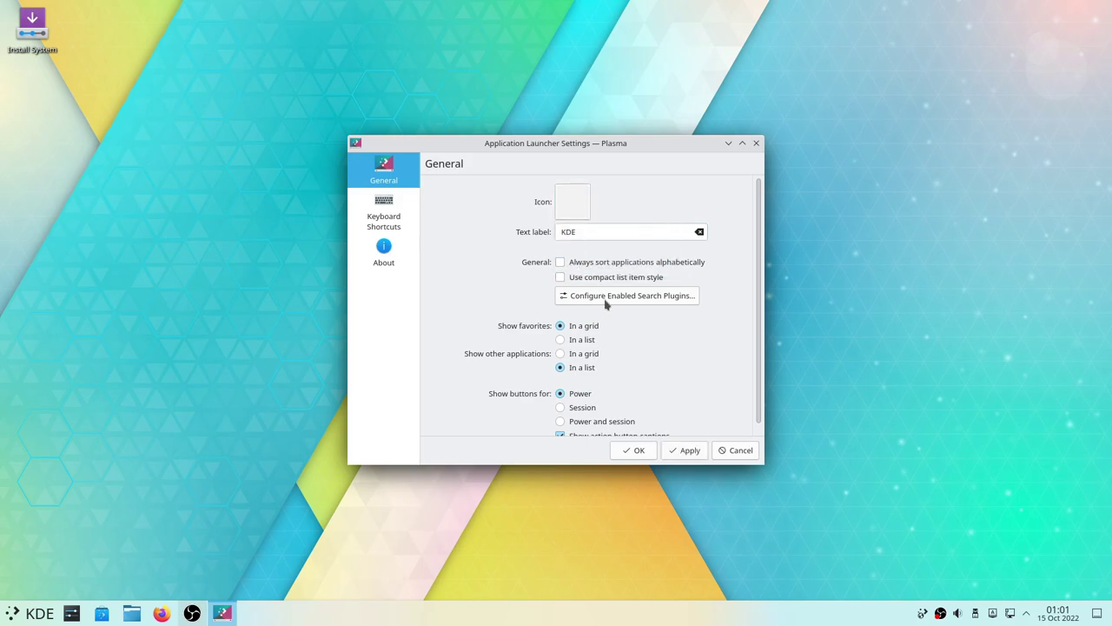
click(665, 454)
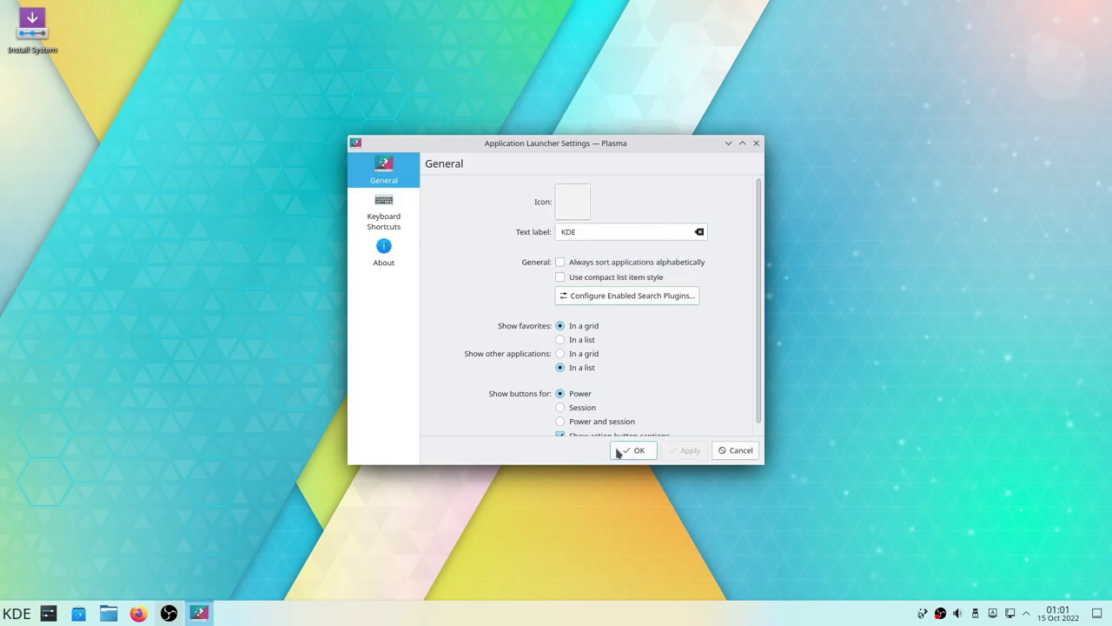
Step: Replace the Application Launcher in the panel with the alternative Application Menu widget
right_click(16, 614)
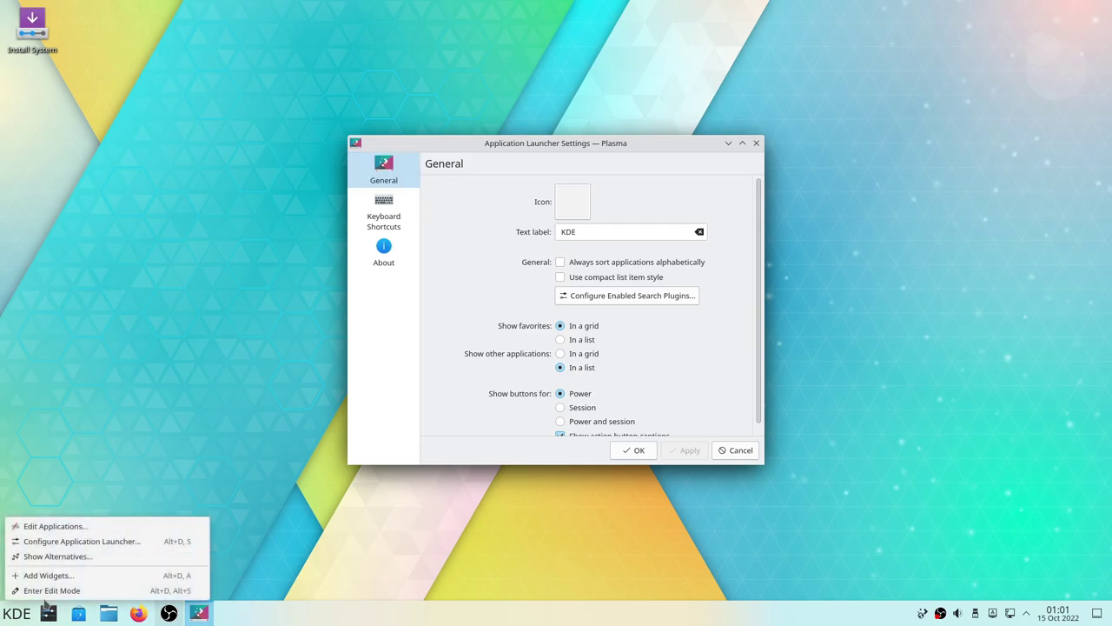
click(58, 558)
click(57, 558)
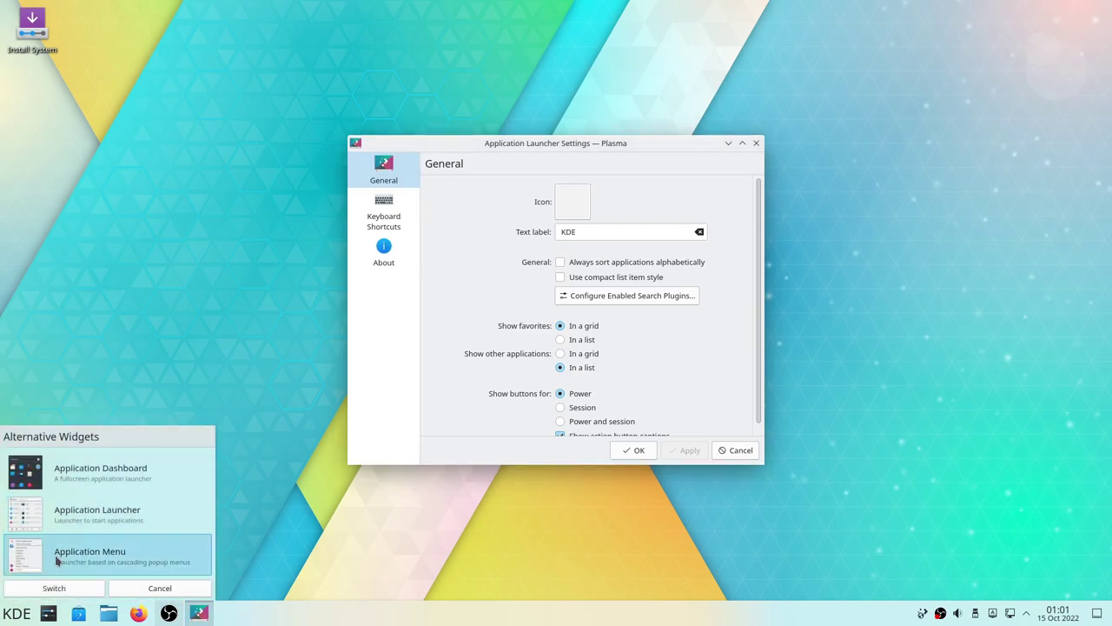
click(54, 588)
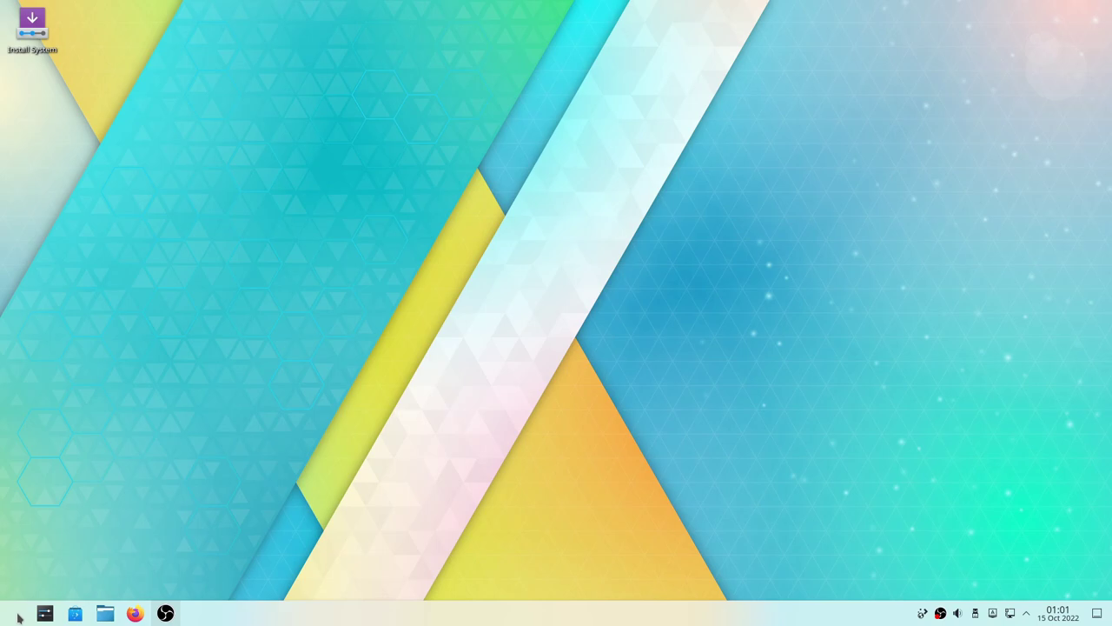
Step: Switch the panel's launcher widget back to Application Launcher and open it from its KDE label
right_click(18, 616)
click(57, 558)
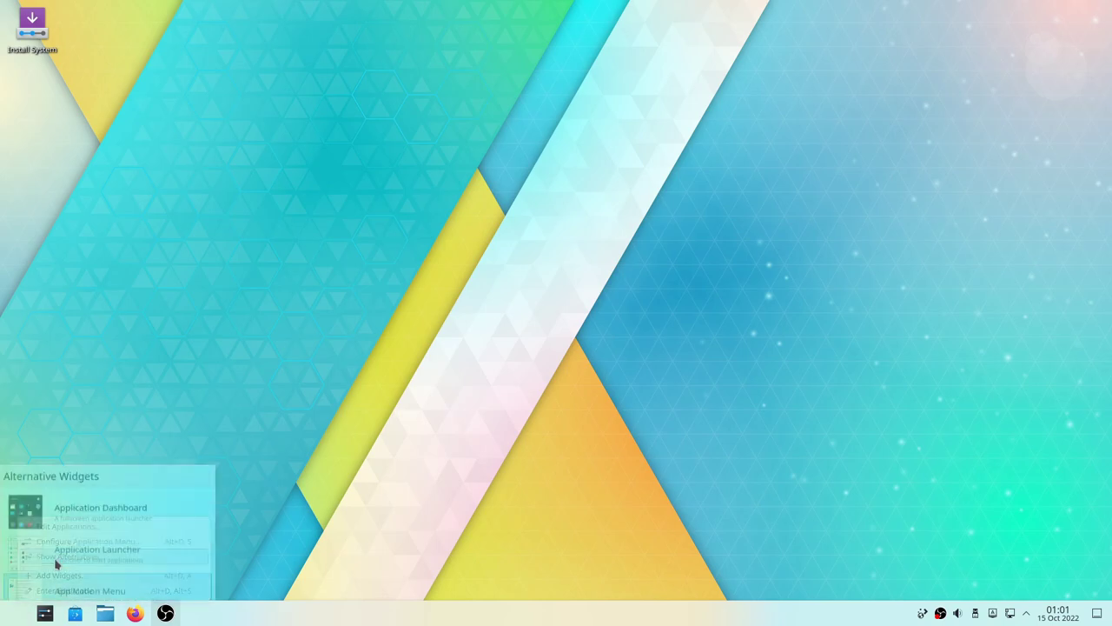
click(66, 522)
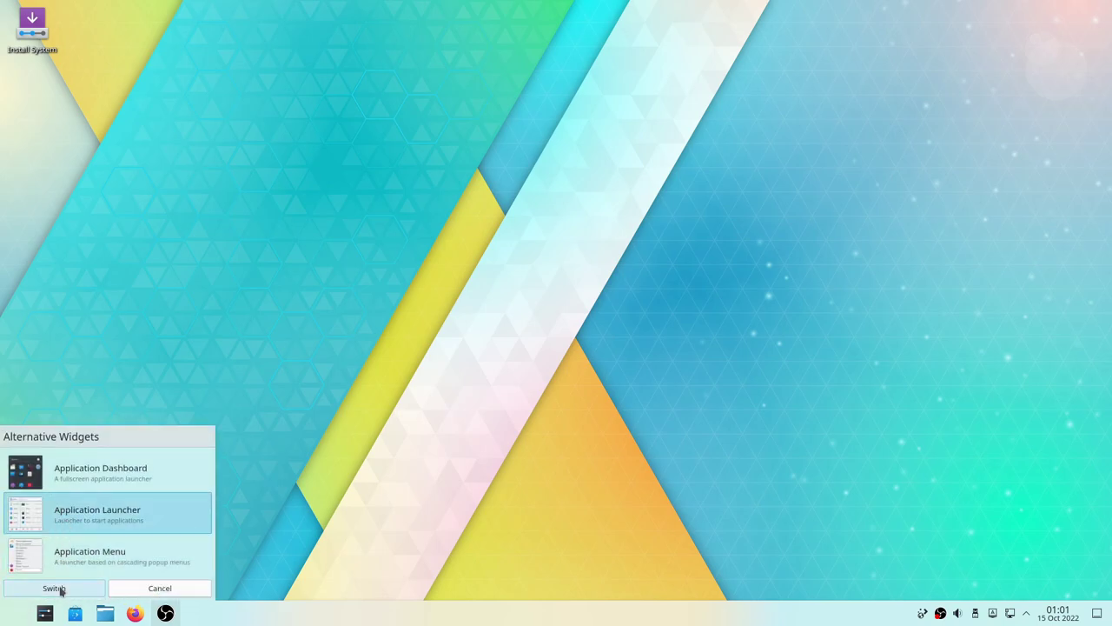
click(54, 588)
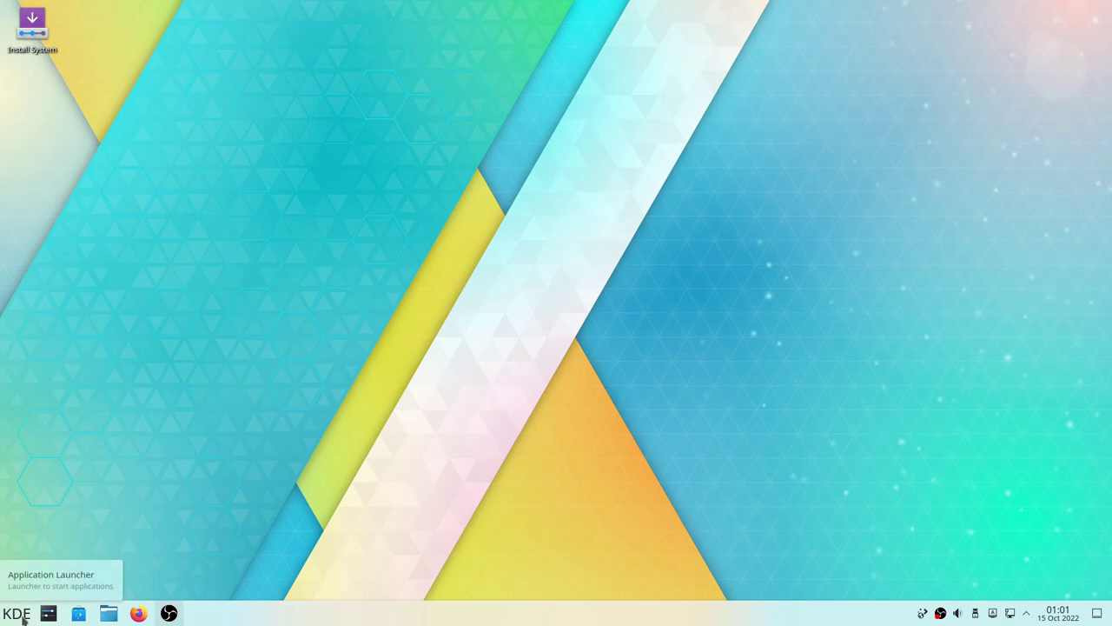
click(25, 613)
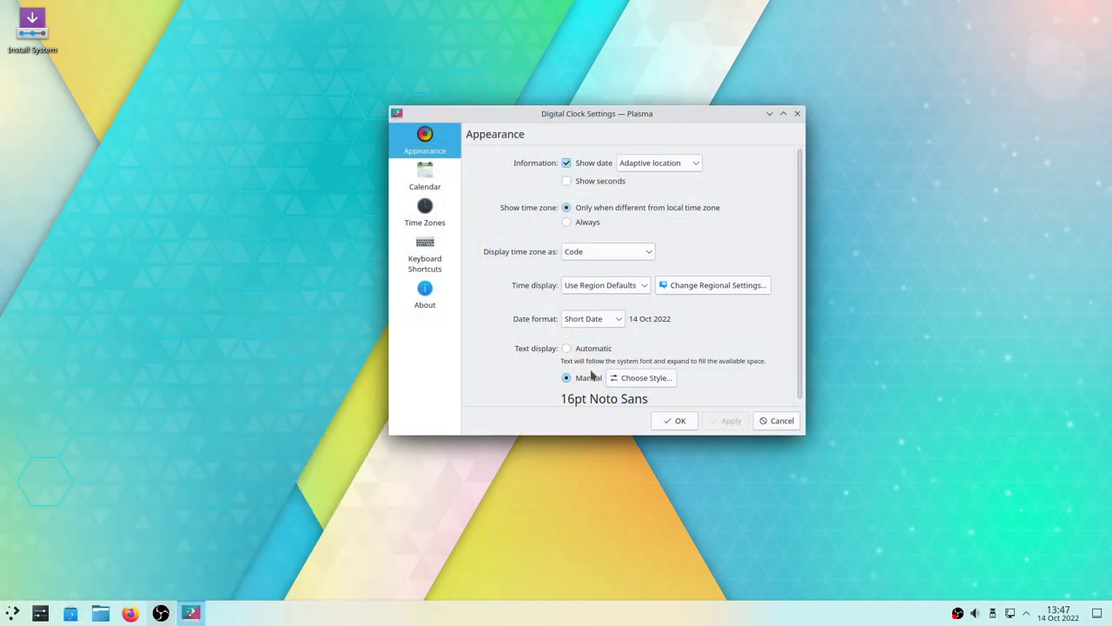
Step: Try the digital clock's Automatic text display, switch back to Manual, and confirm the Noto Sans Regular font at size 16
click(608, 350)
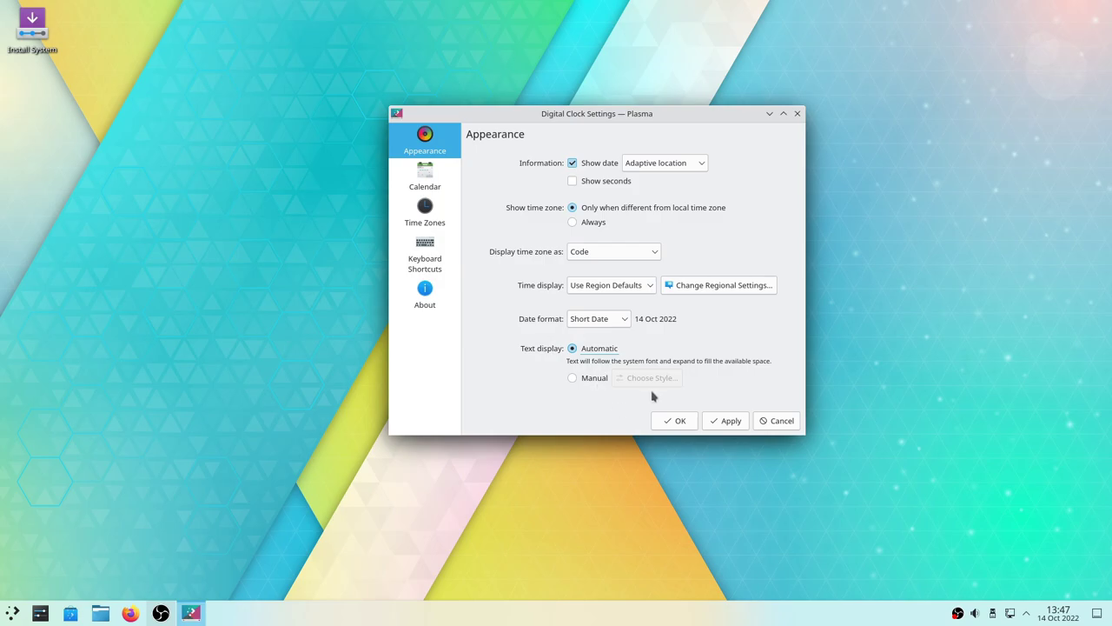
click(584, 380)
click(646, 379)
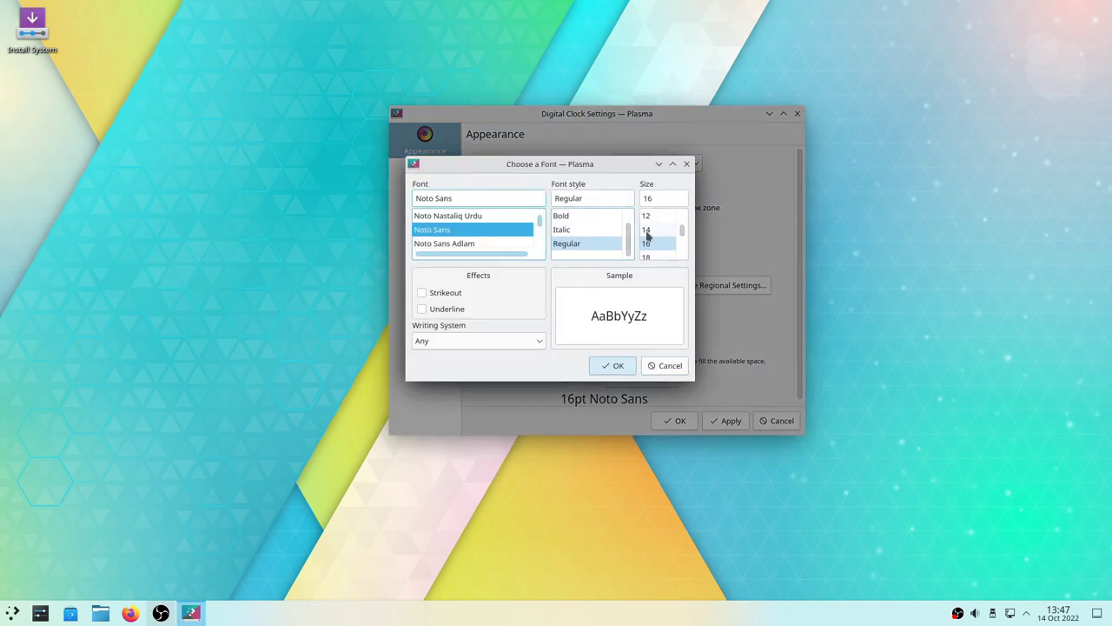
click(613, 365)
click(681, 421)
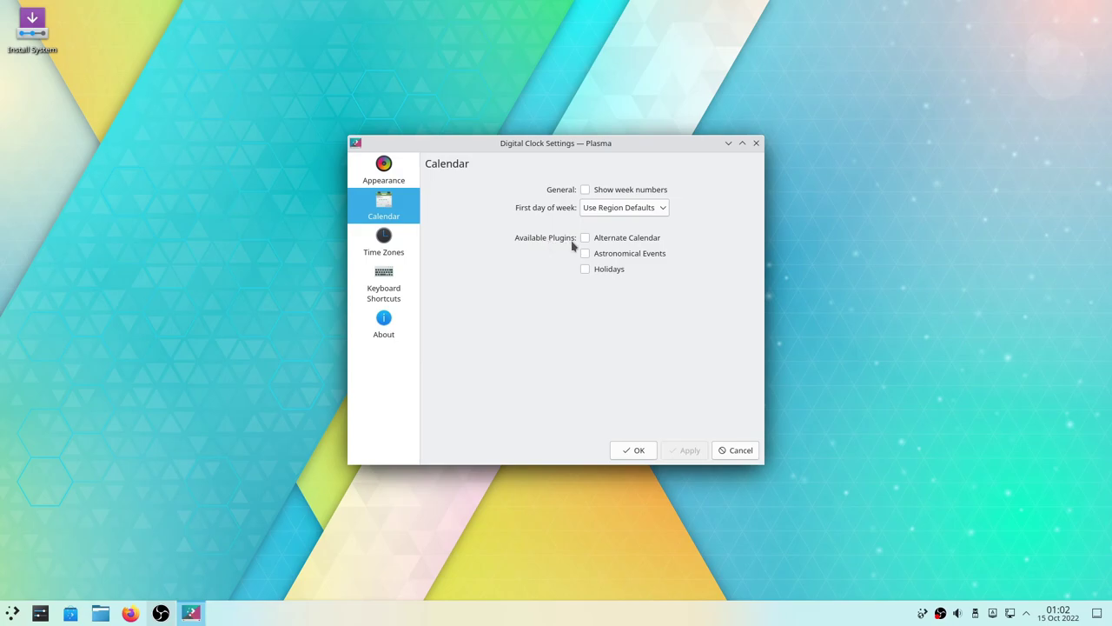
Step: Enable the clock's Alternate Calendar plugin with the Indian National Calendar system, and open the clock's calendar popup
click(585, 238)
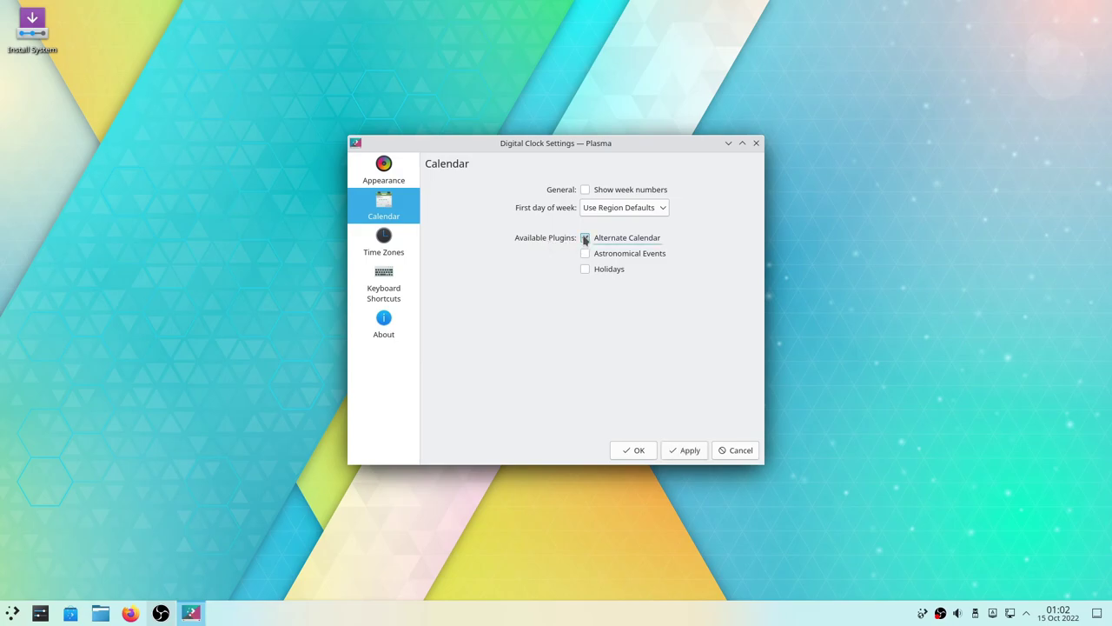
click(687, 452)
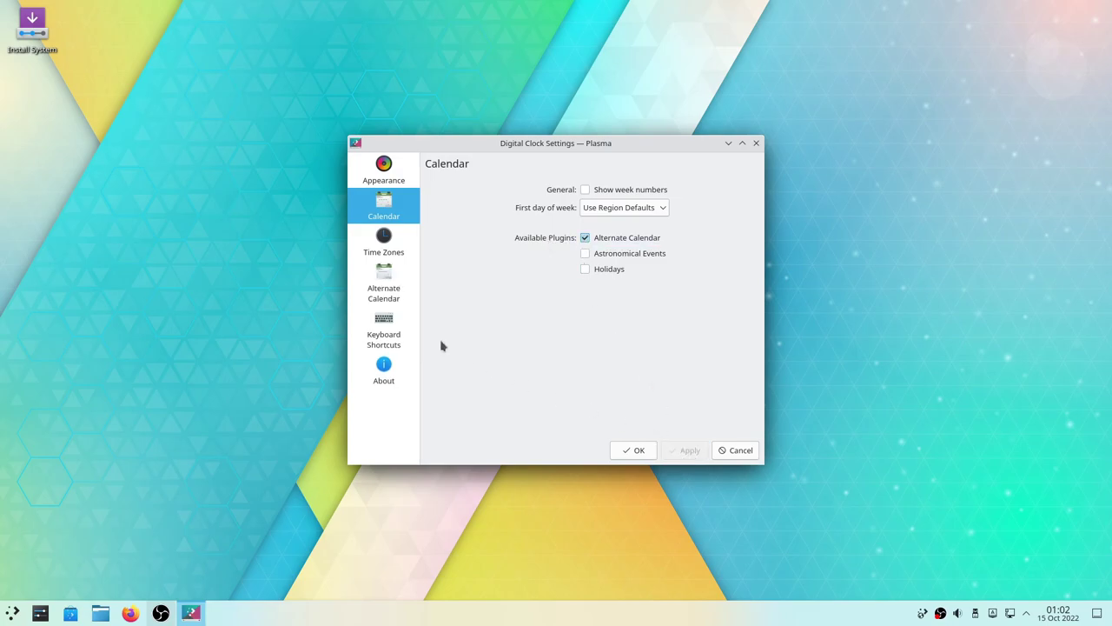
click(399, 289)
click(645, 194)
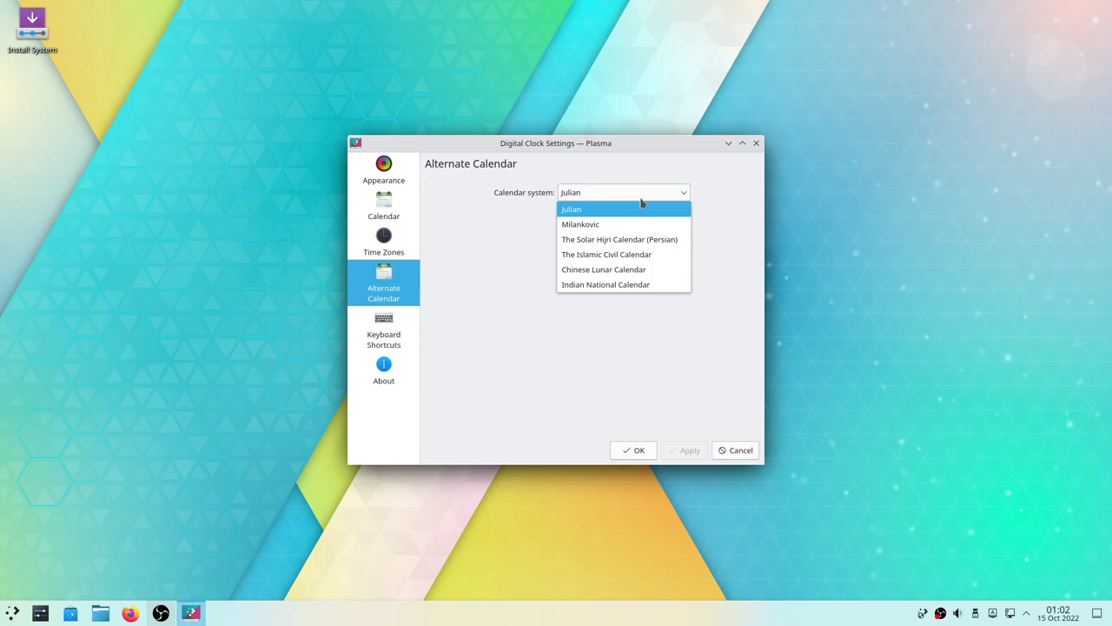
click(639, 285)
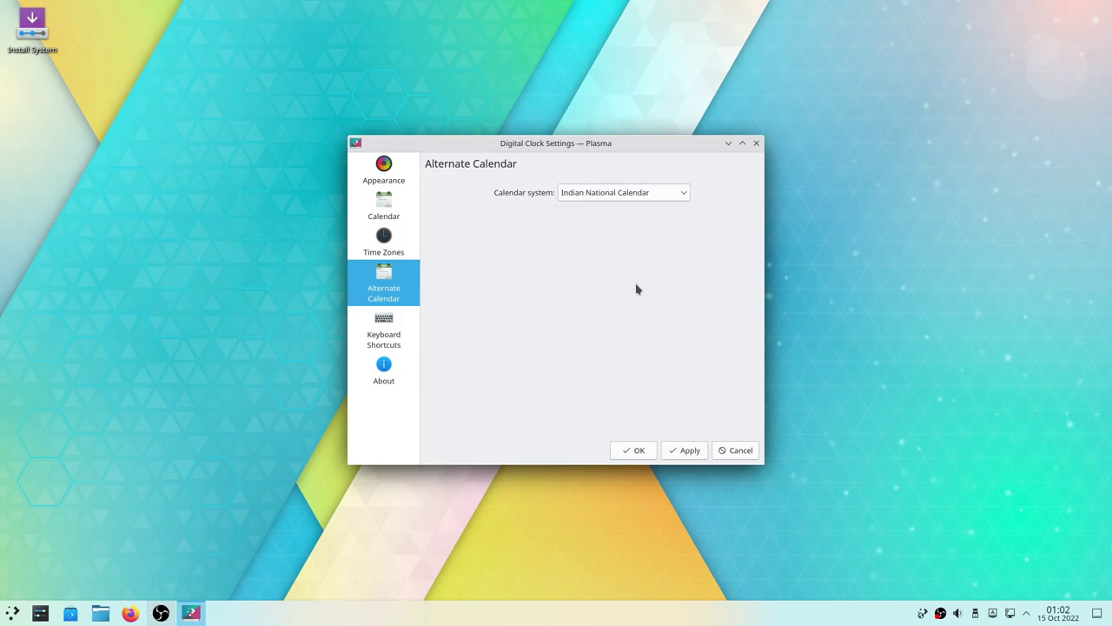
click(685, 450)
click(1062, 614)
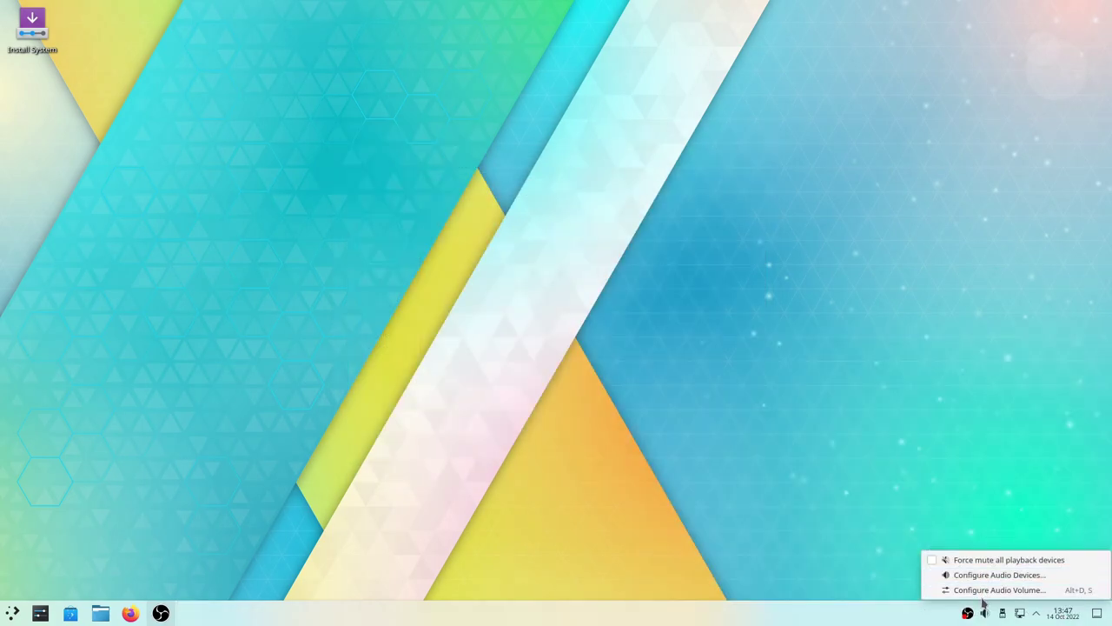
Step: Open the Audio Volume settings from the system tray and examine the volume step option
click(987, 590)
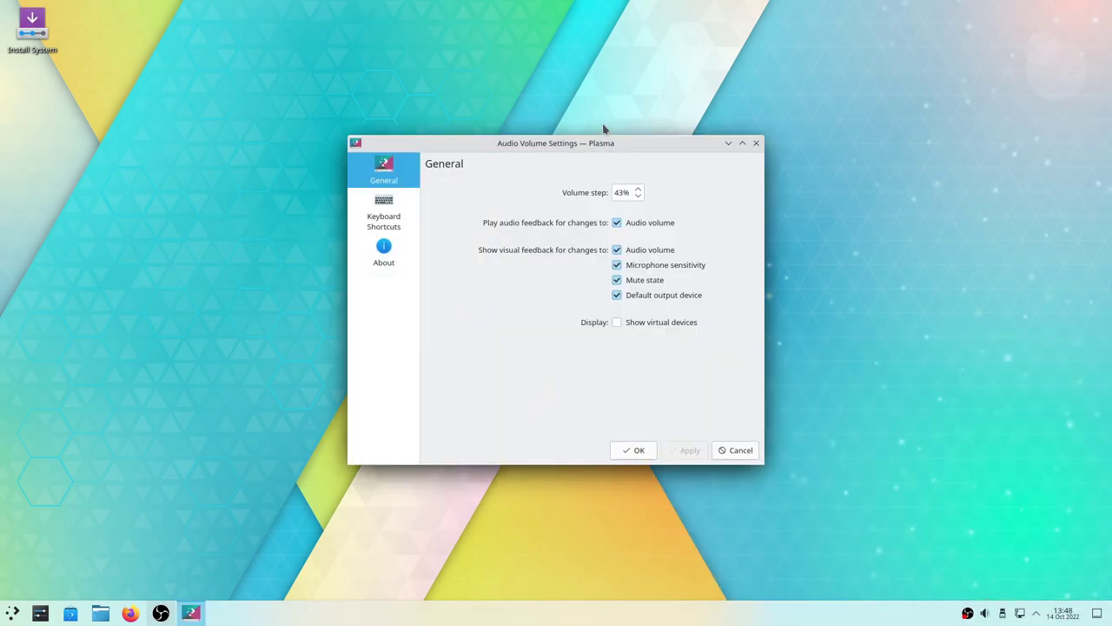
drag(604, 149, 701, 170)
scroll(725, 213, down, 9)
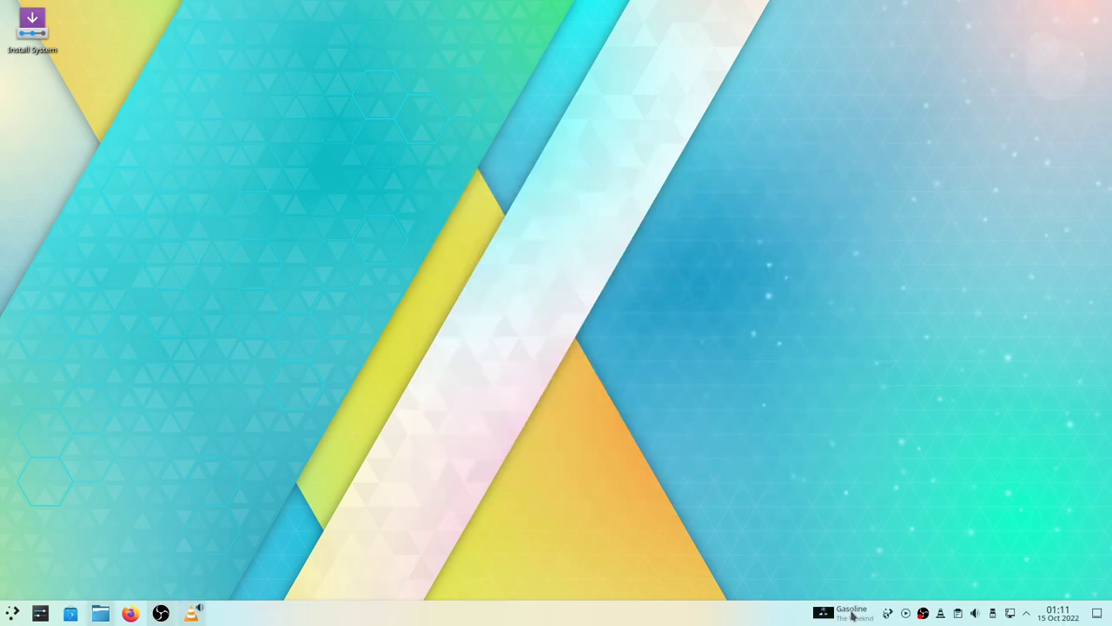
Step: Toggle track repeat and pause playback from the panel's media player popup, bringing up the VLC window in between
click(853, 614)
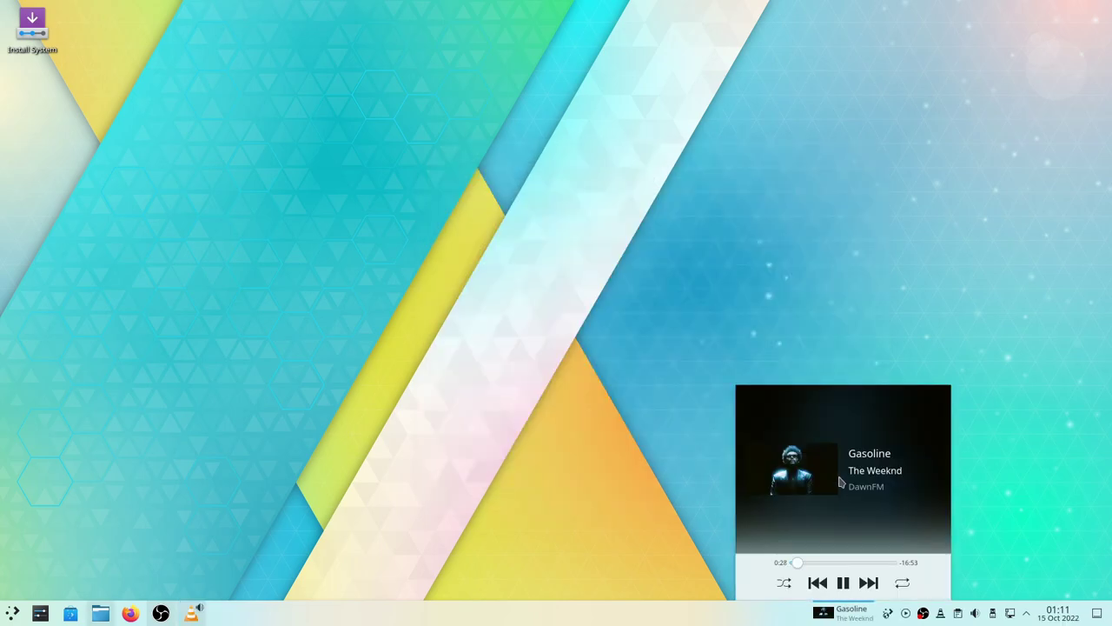
click(904, 583)
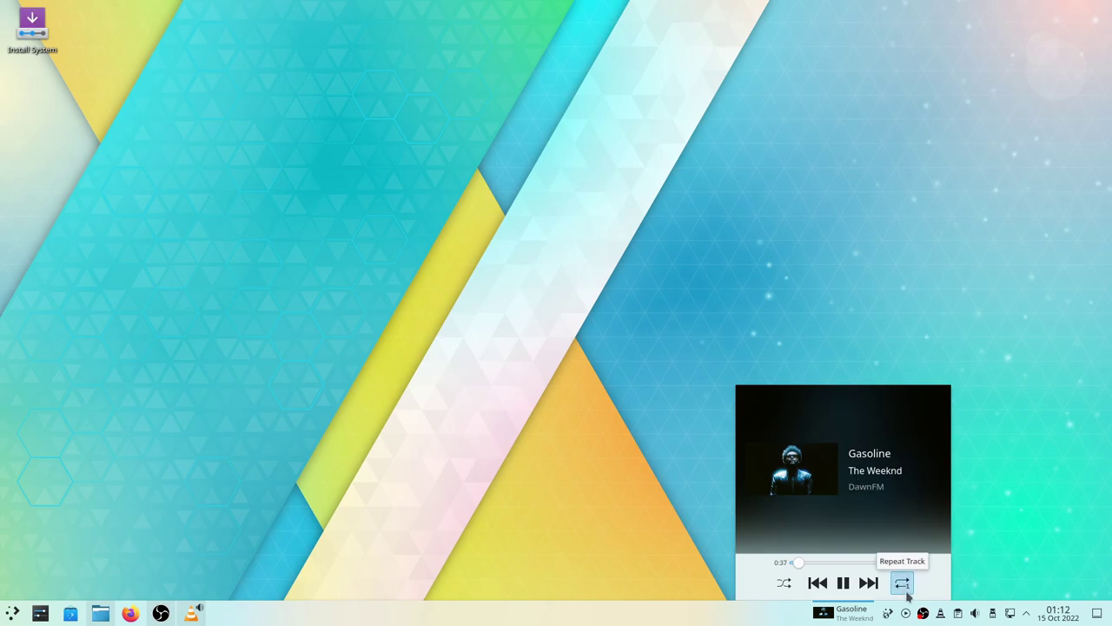
click(191, 614)
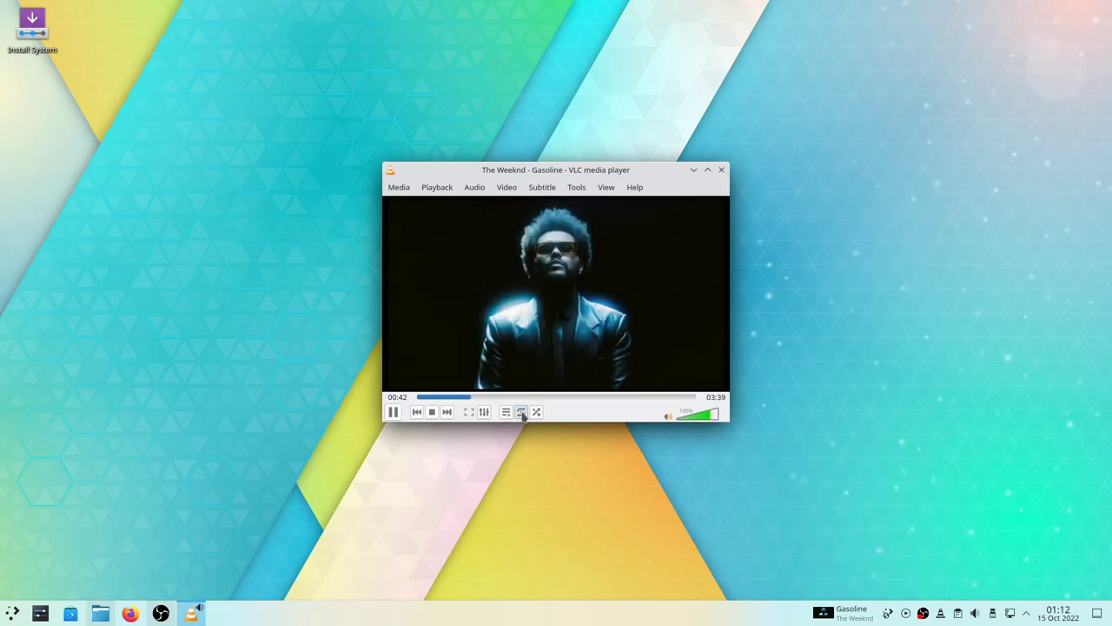
click(850, 612)
click(847, 584)
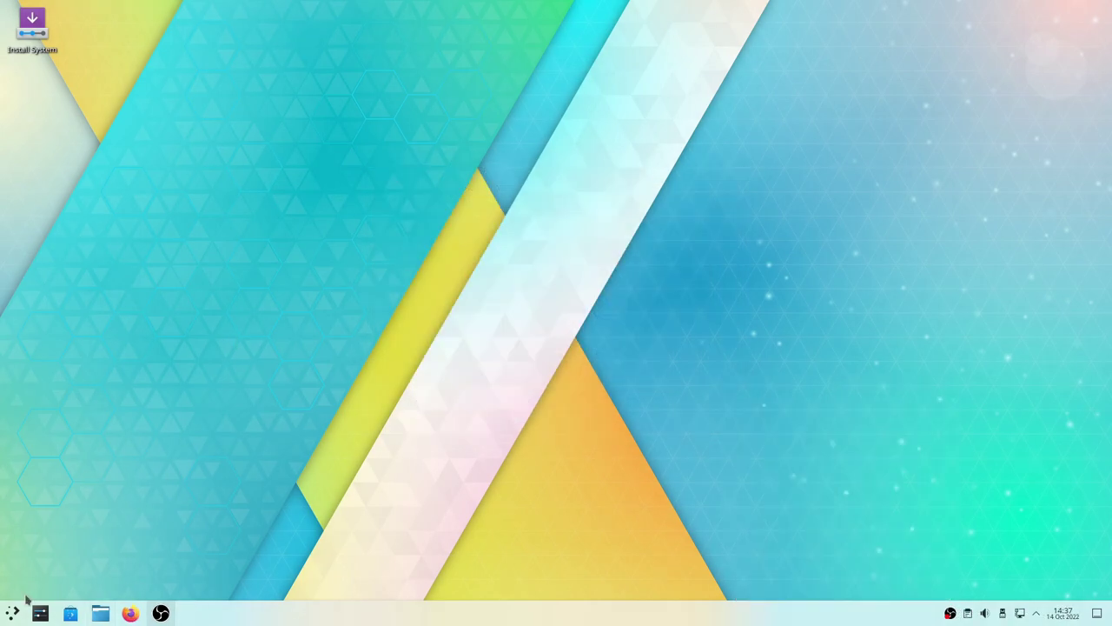
Step: Open System Settings and apply the Breeze Dark theme, moving the window around the desktop
click(40, 611)
drag(465, 84, 354, 79)
key(Right)
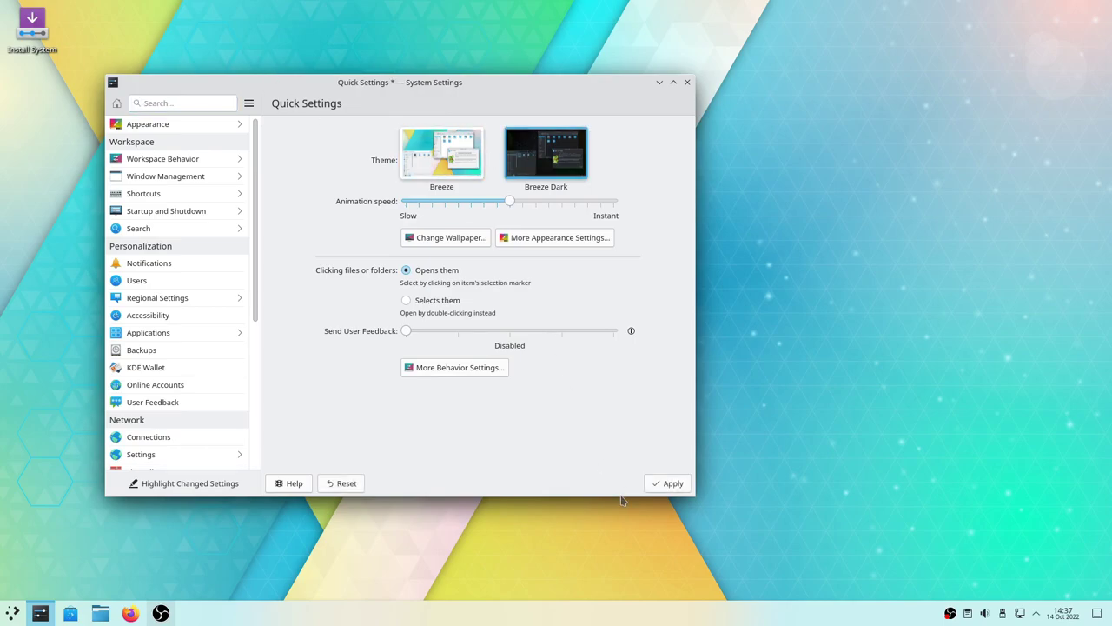
click(671, 489)
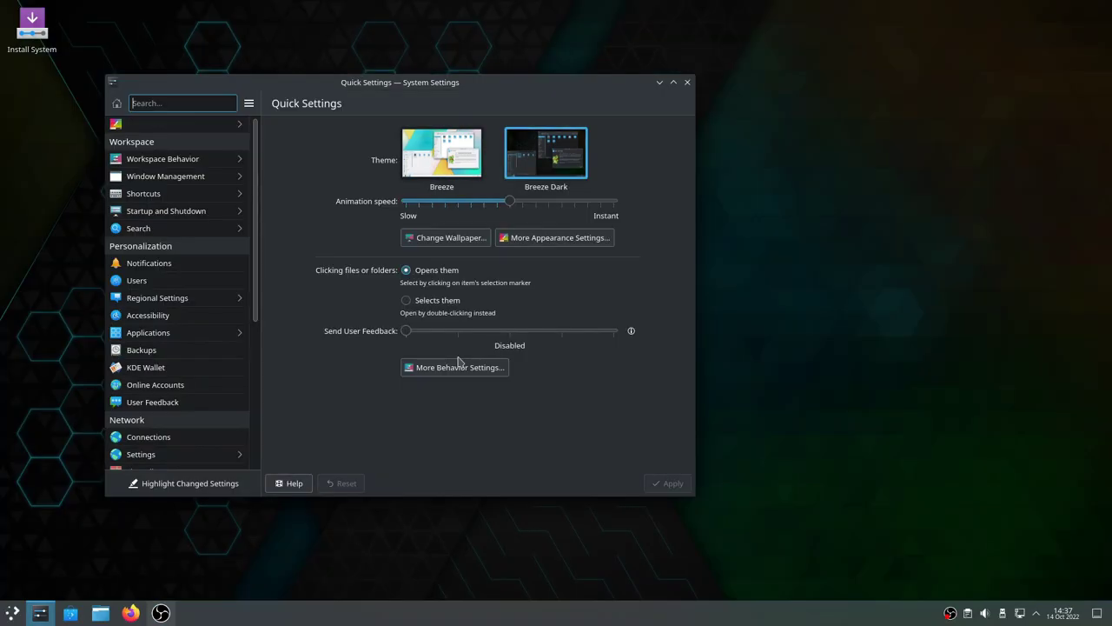
drag(382, 87, 515, 81)
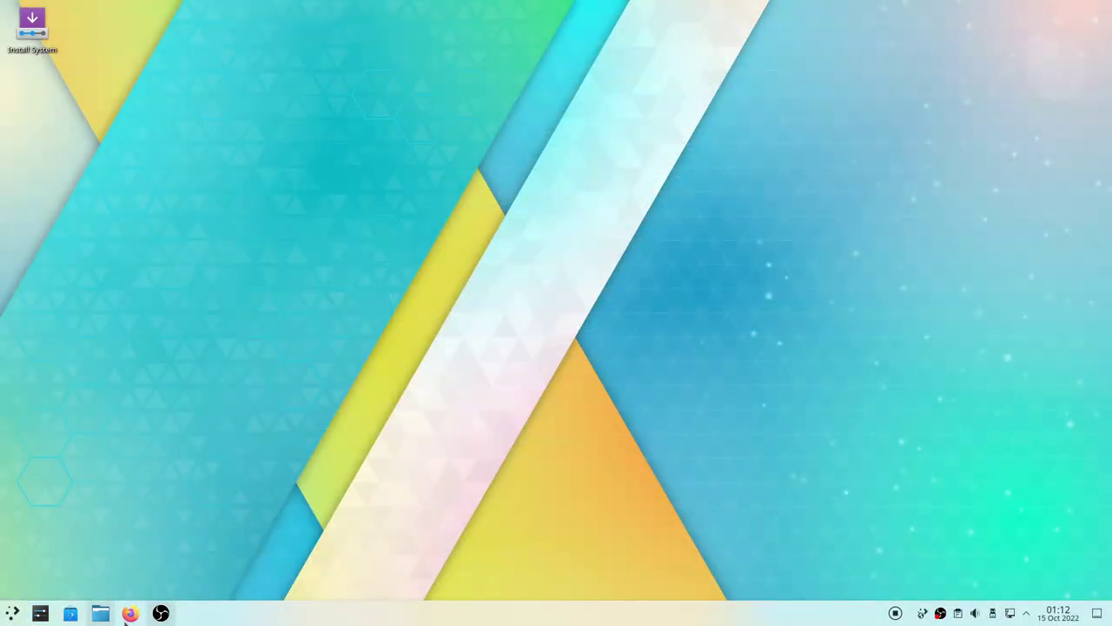
Step: Open the Home folder in Dolphin, and set the system accent color to follow the current wallpaper
click(100, 613)
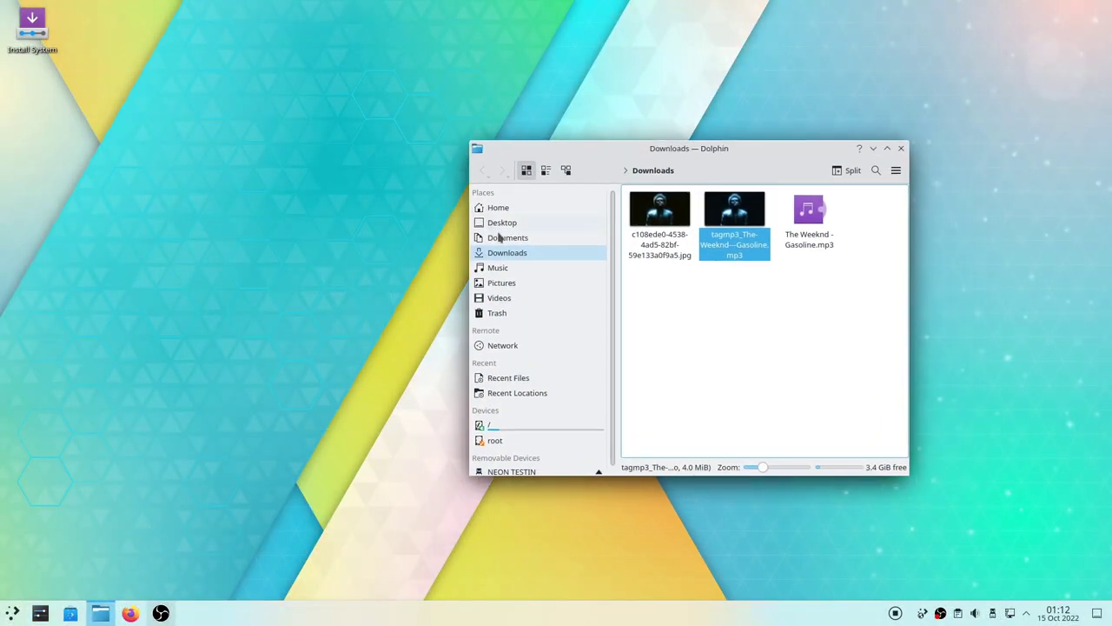
click(501, 222)
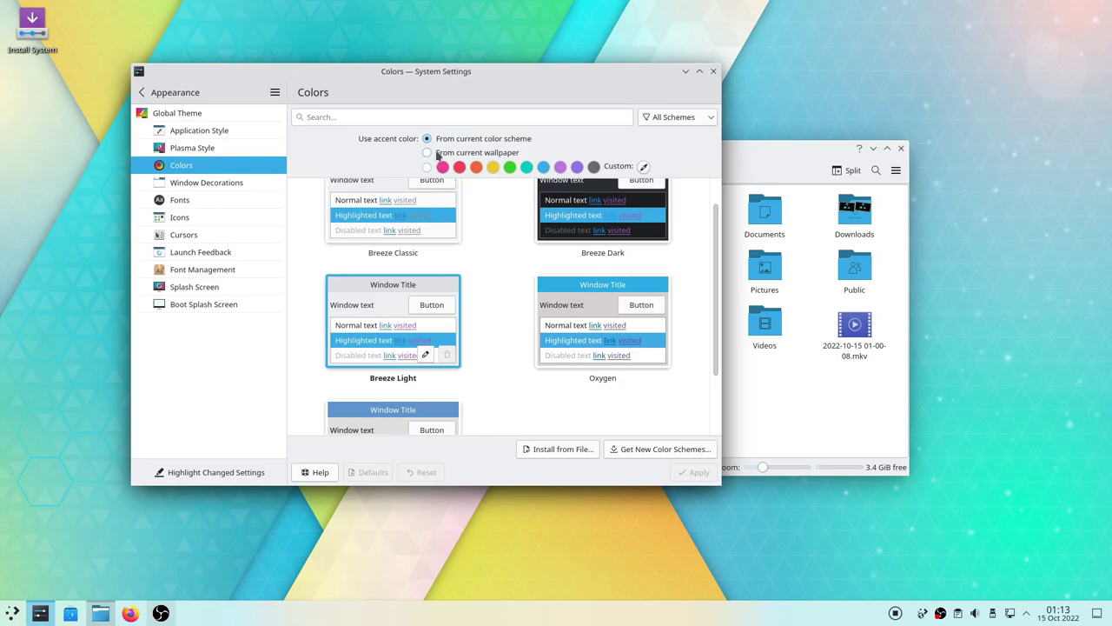
click(439, 152)
click(696, 472)
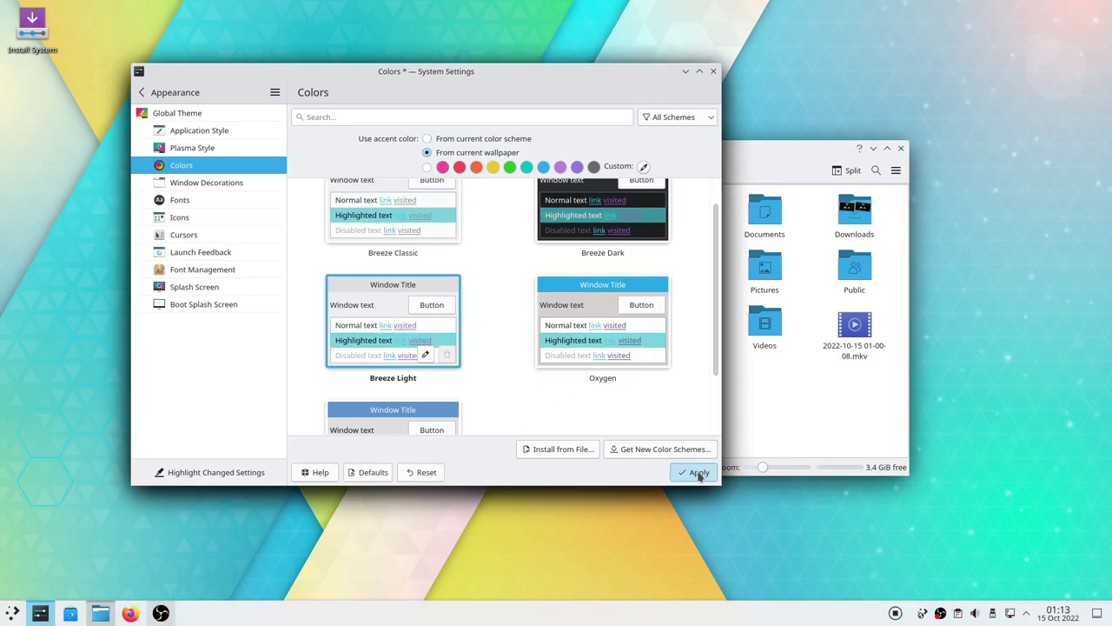
click(756, 424)
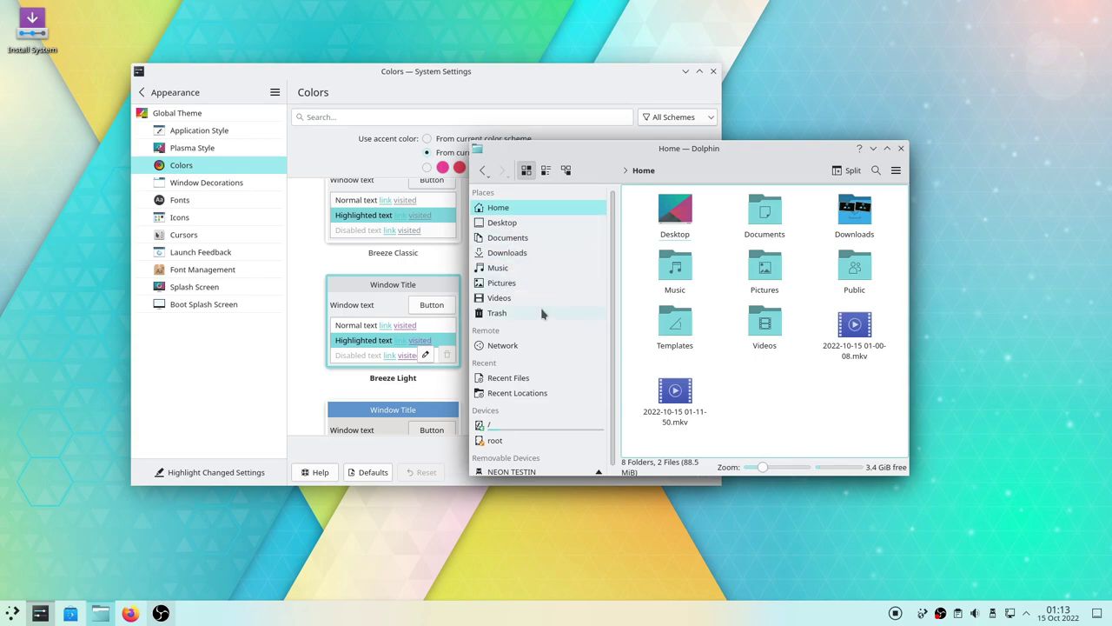
Step: Apply the Autumn 5.5 wallpaper to the desktop, followed by the Canopée wallpaper
click(248, 417)
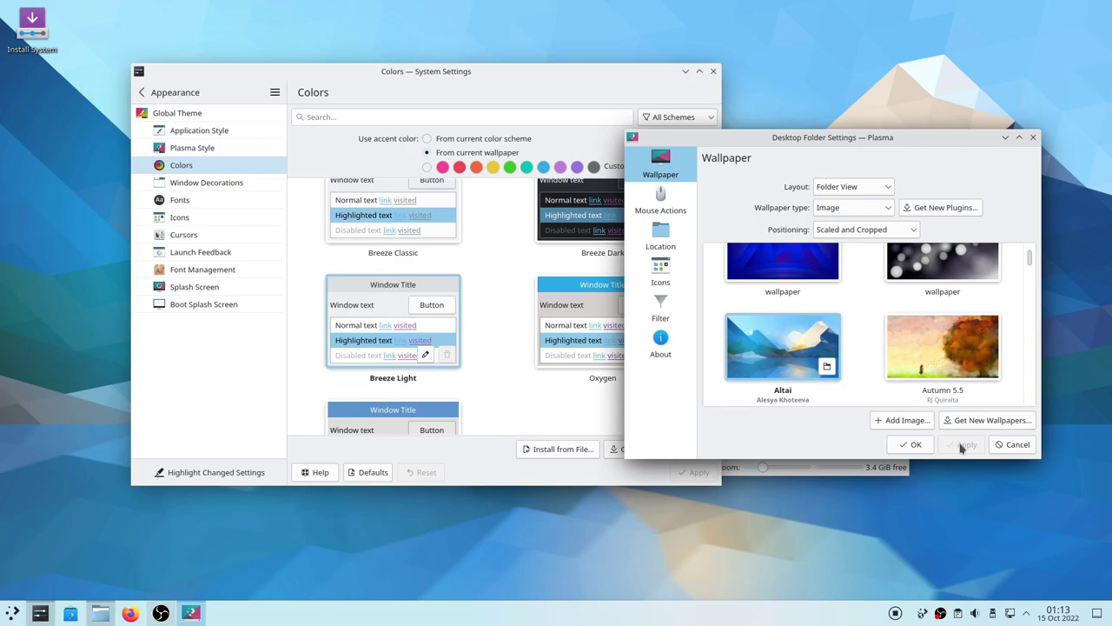
click(940, 371)
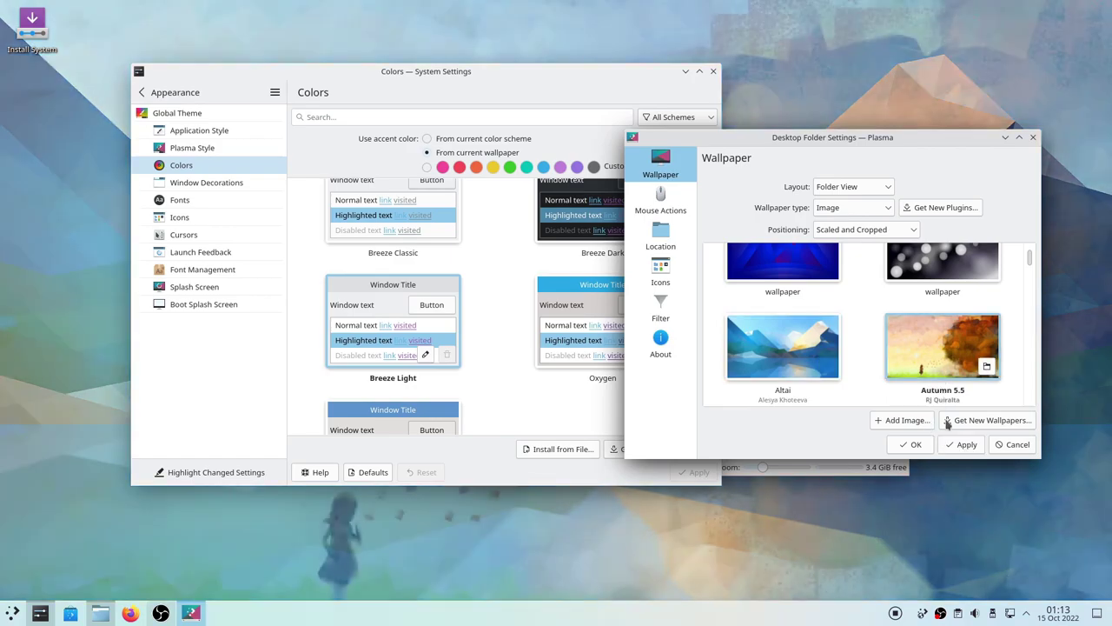
click(948, 447)
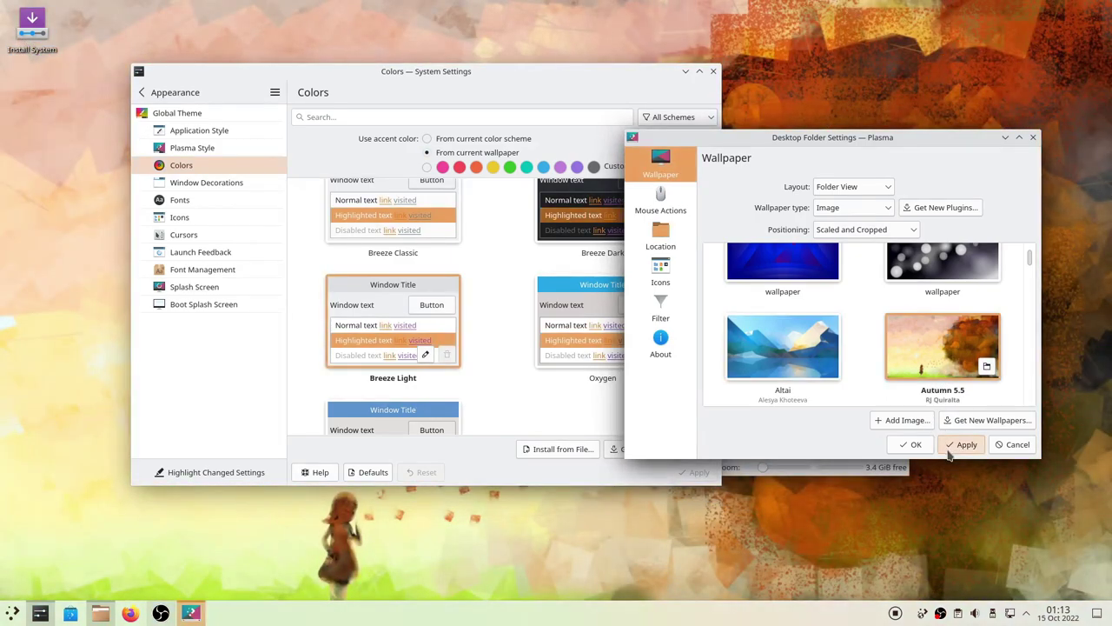
scroll(925, 409, down, 2)
click(920, 381)
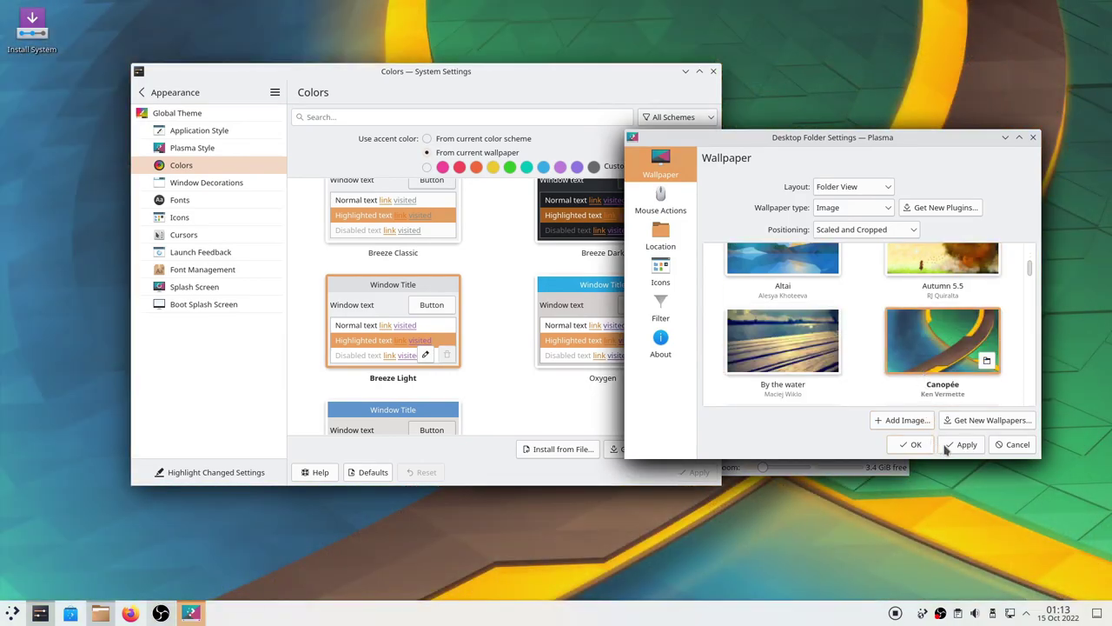
click(946, 448)
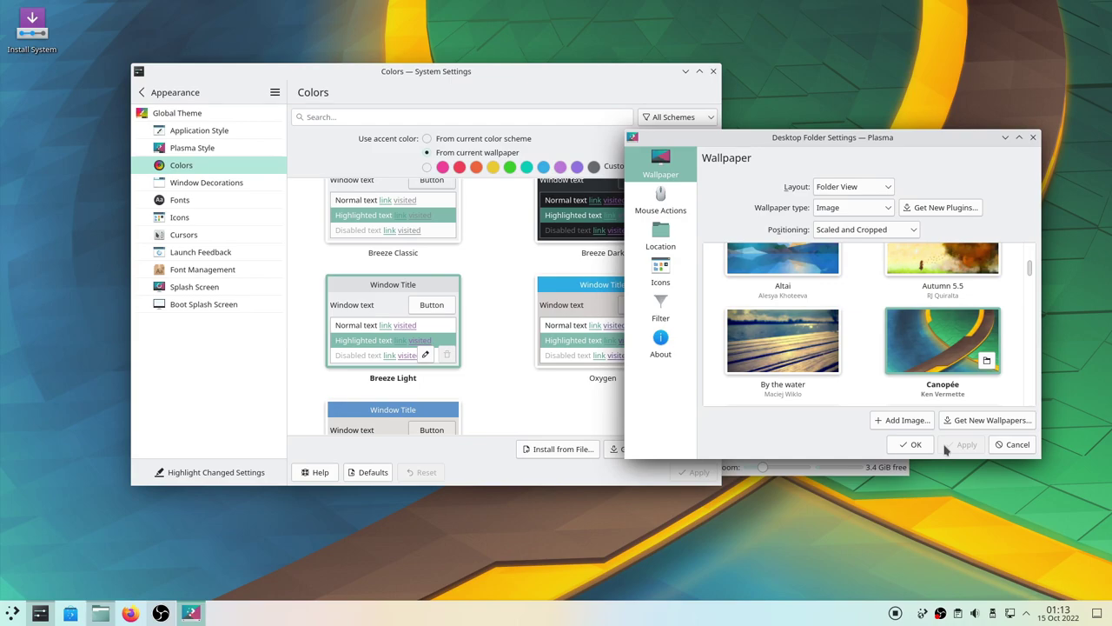
Step: Filter the open windows in the Overview by "dolp" and activate the Dolphin window
key(super+w)
text(dow)
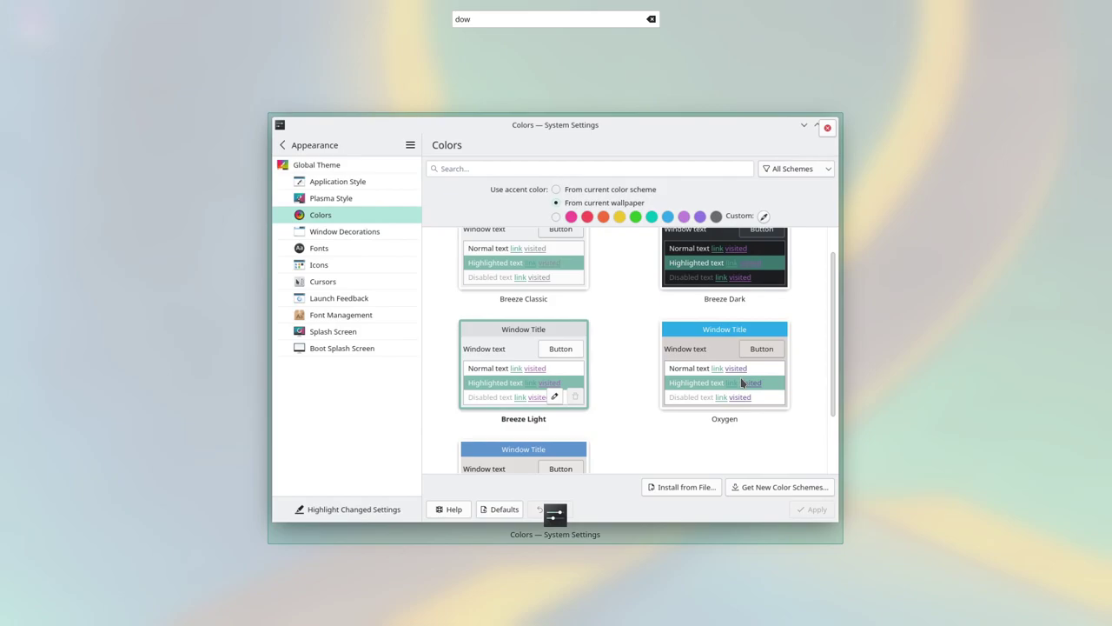
key(BackSpace)
text(lp)
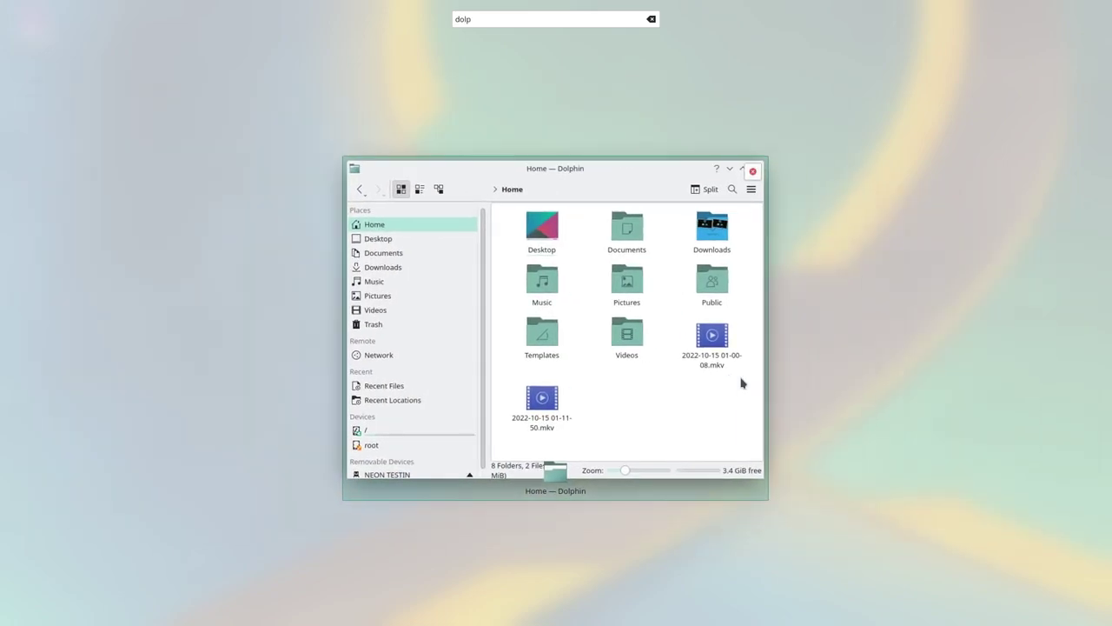
key(Return)
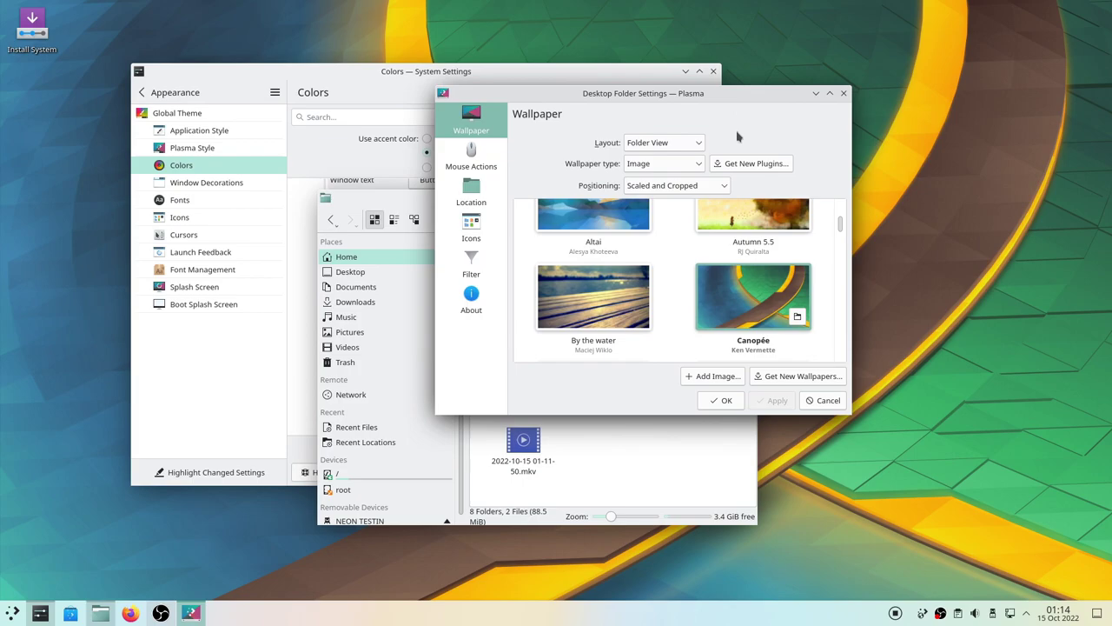
Step: Preview several desktop wallpapers with the wallpaper-based accent color, including Autumn 5.5, Altai, By the water and Colorful Cups
click(752, 217)
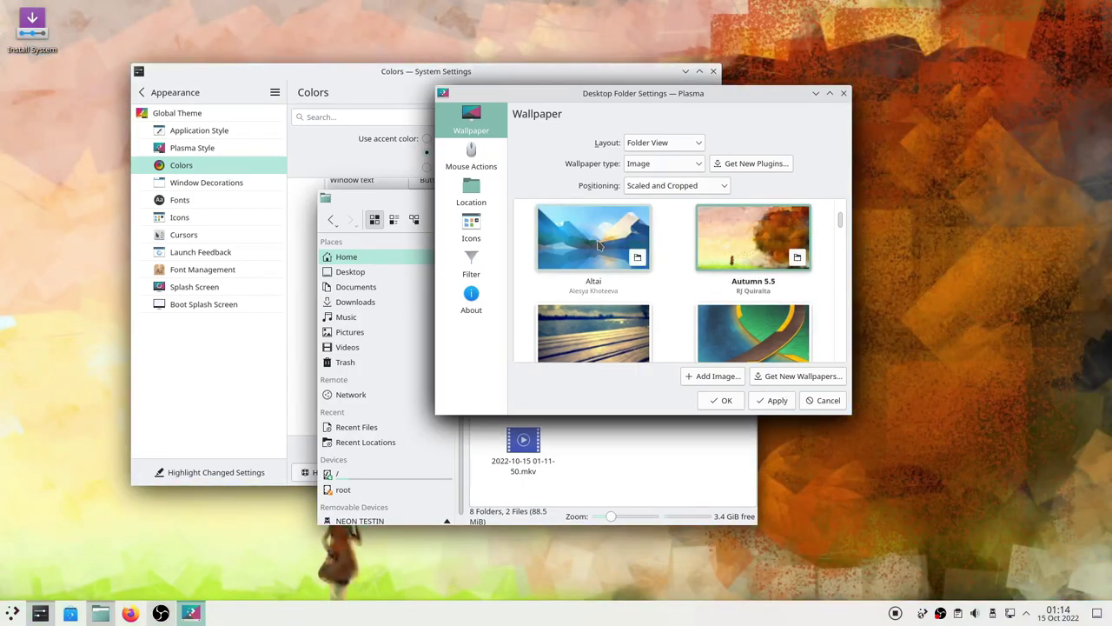
click(598, 243)
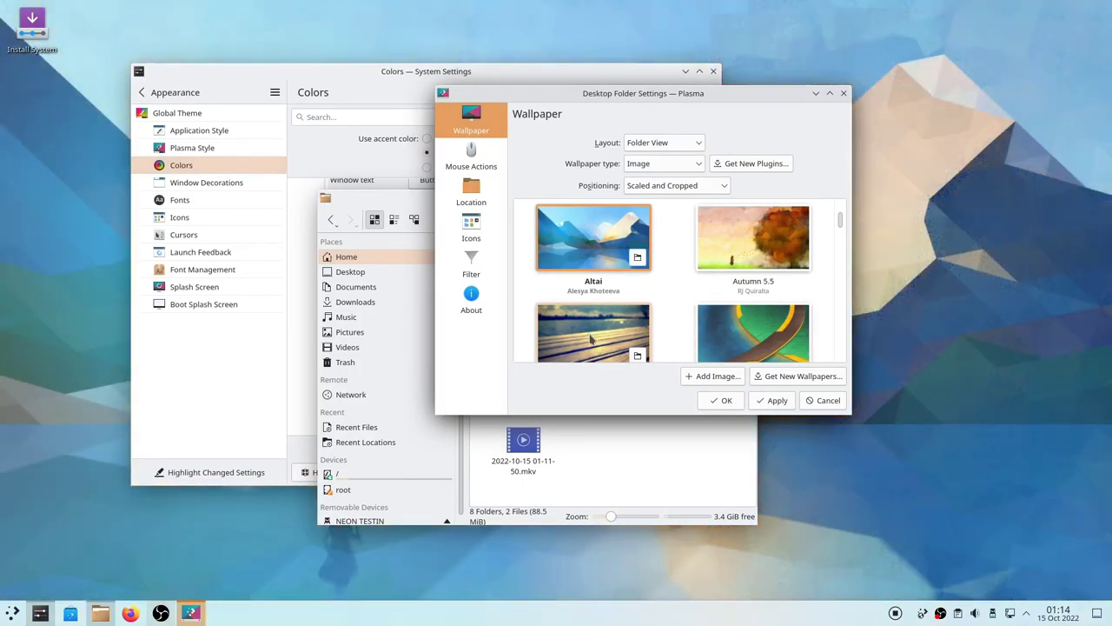
click(591, 341)
scroll(691, 307, down, 2)
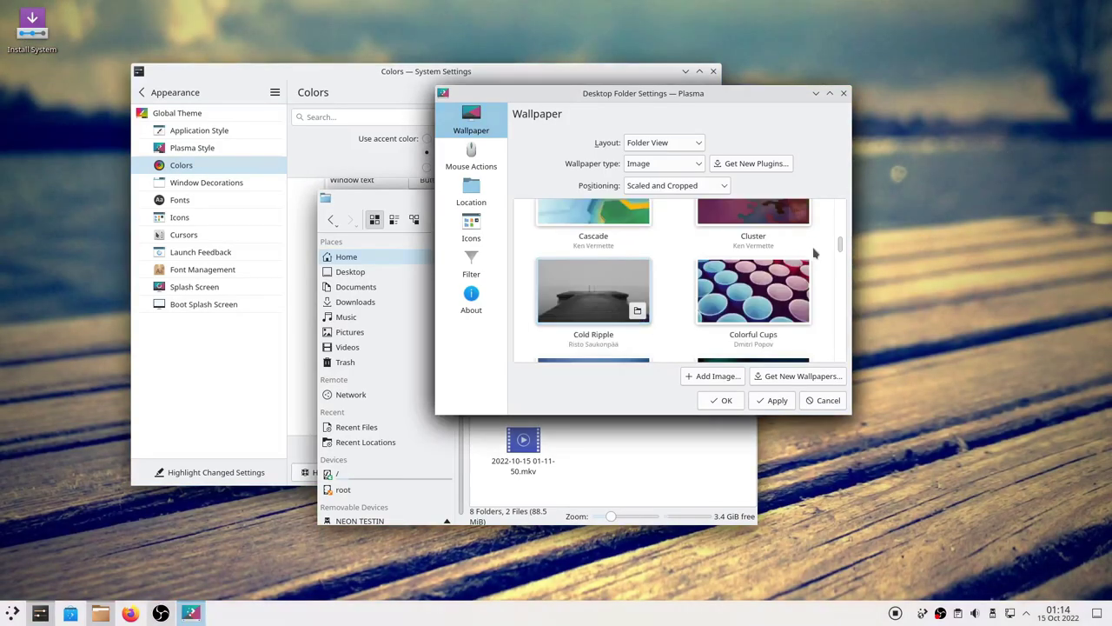
click(780, 296)
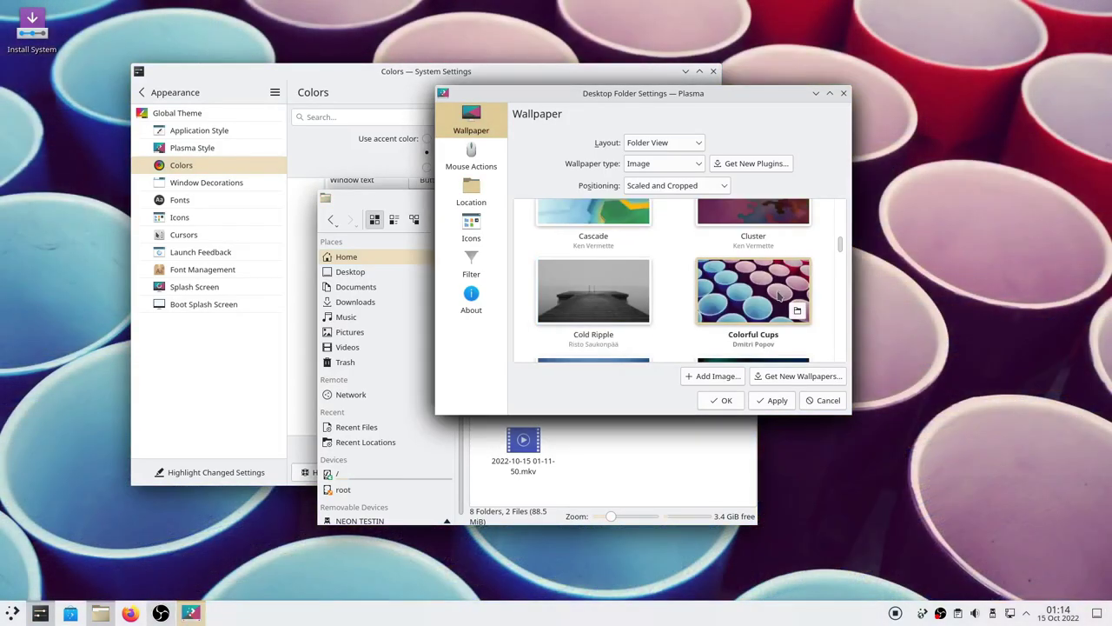
click(551, 300)
scroll(556, 300, down, 3)
click(594, 302)
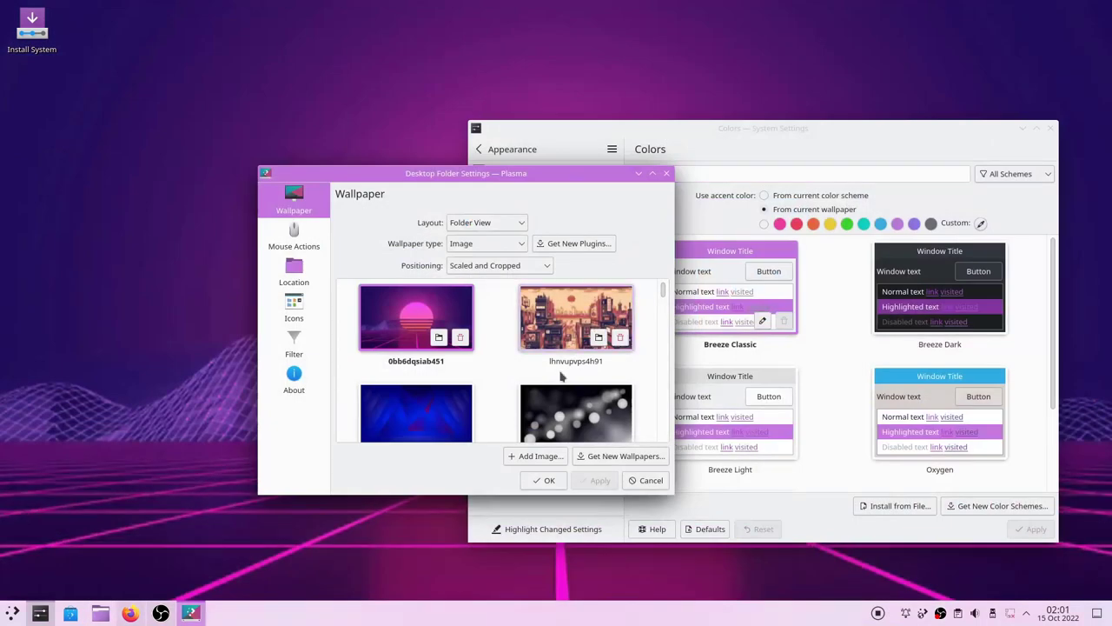
Step: Apply the Canopée wallpaper while the Breeze Classic color scheme is in use
scroll(560, 375, down, 2)
click(600, 480)
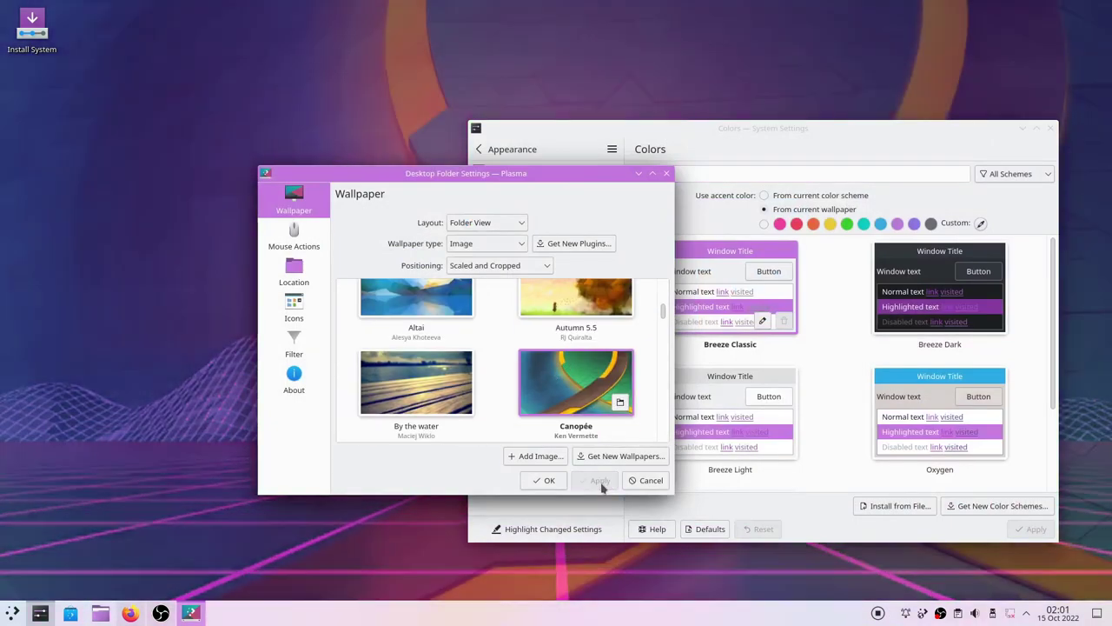
Step: Preview the 0bb6dqsiab451 wallpaper and set the desktop wallpaper to lhnvupvps4h91
scroll(551, 308, up, 3)
click(422, 352)
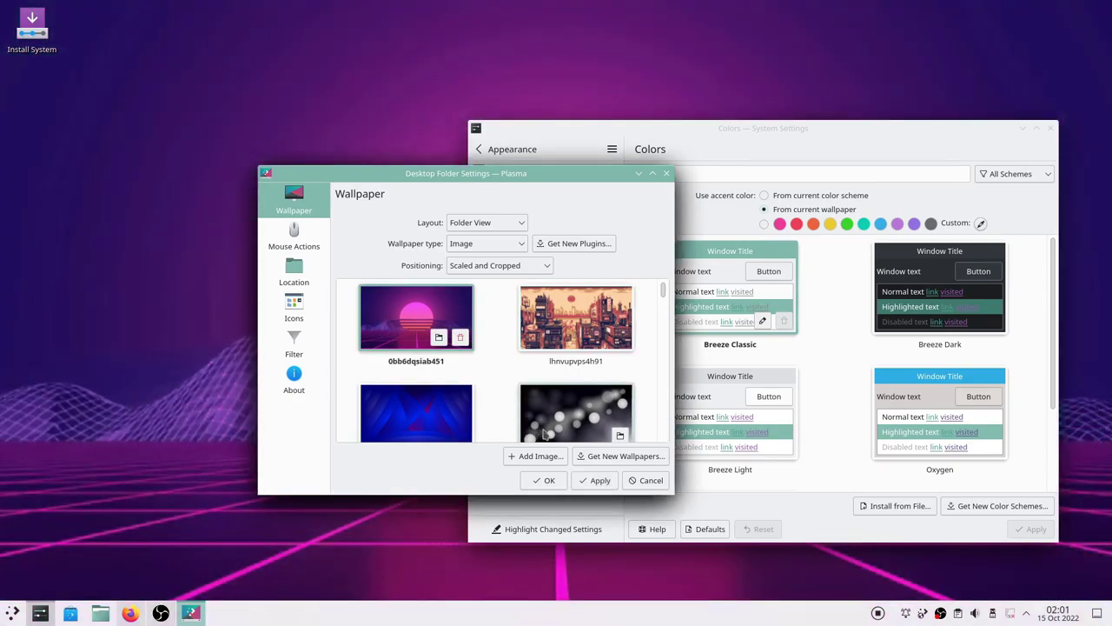
click(570, 335)
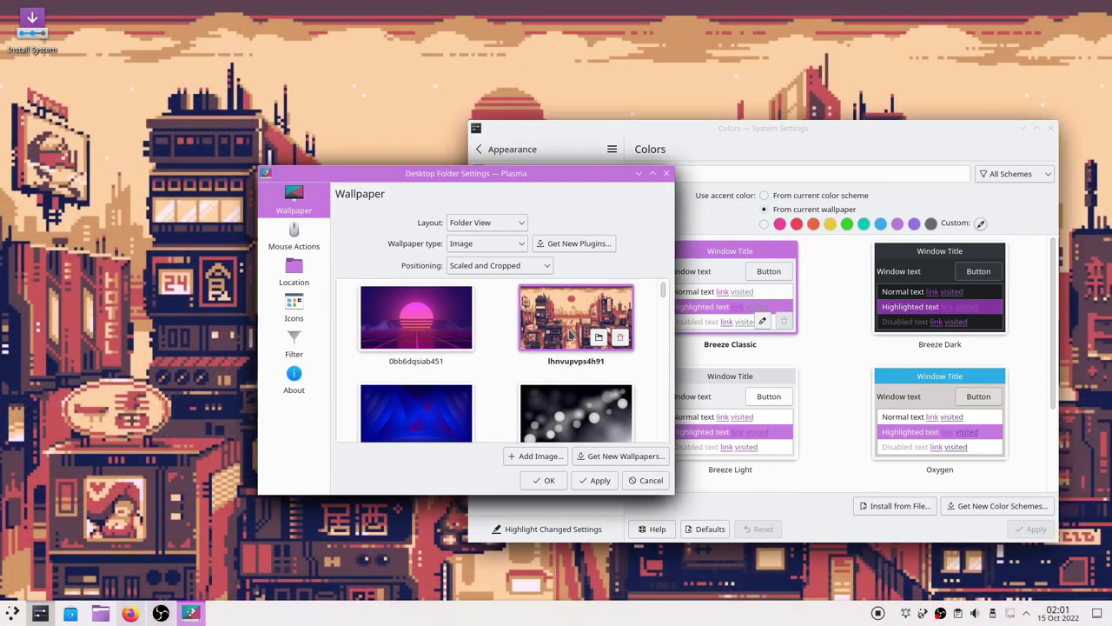
click(544, 479)
drag(730, 134, 434, 434)
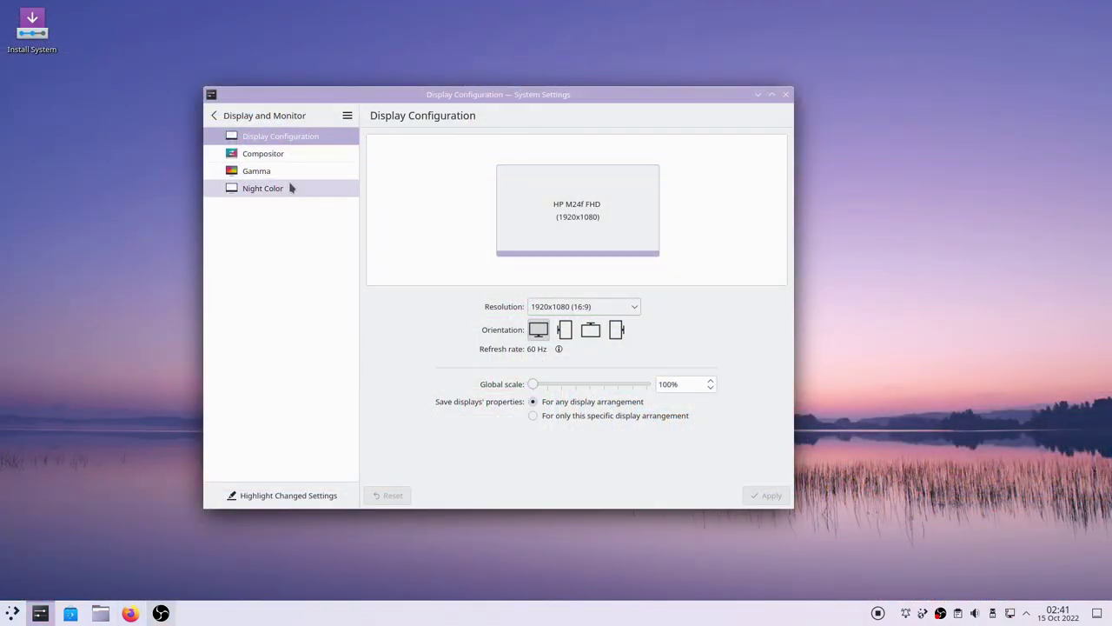
Step: Set Night Color to switch at sunset and sunrise at manual location, with a 4,100K night temperature and a warmer day temperature
click(291, 189)
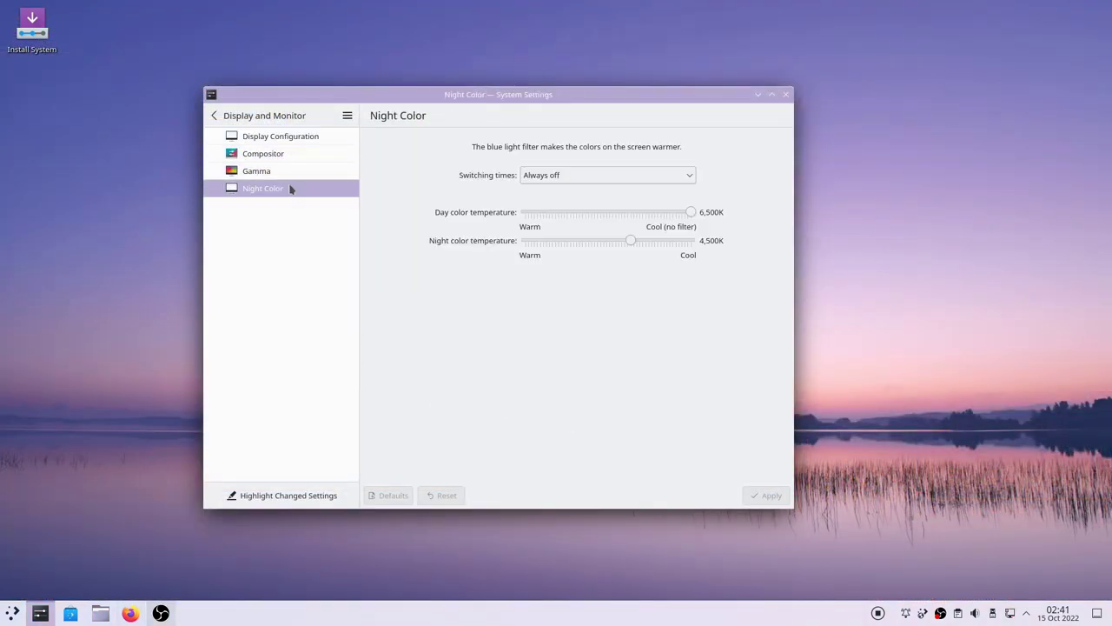
click(553, 178)
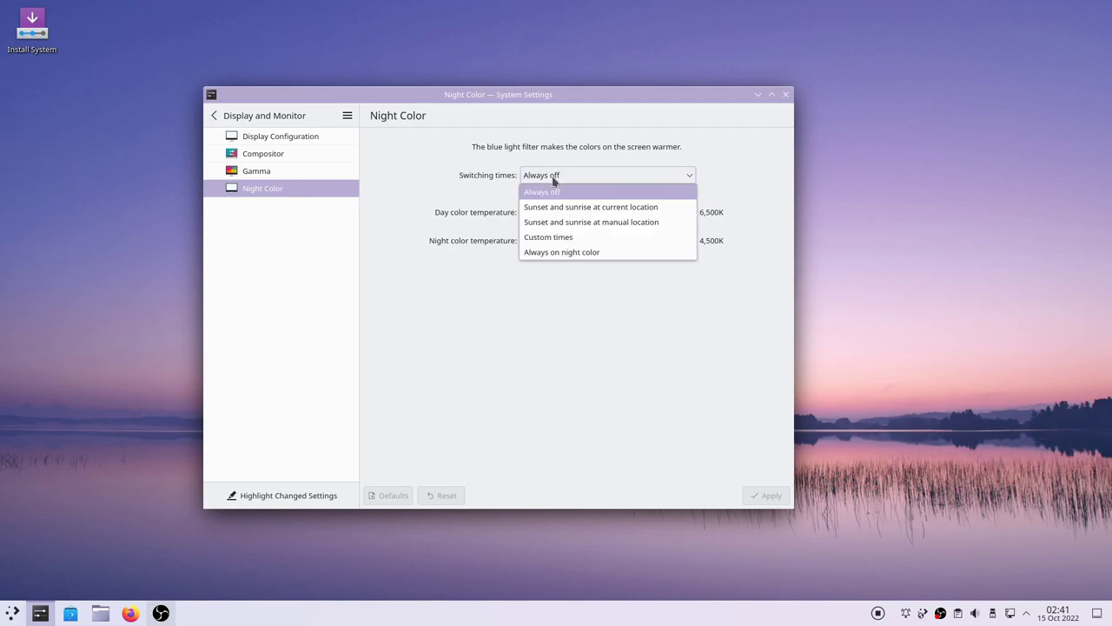
click(553, 206)
key(Down)
drag(624, 231, 614, 232)
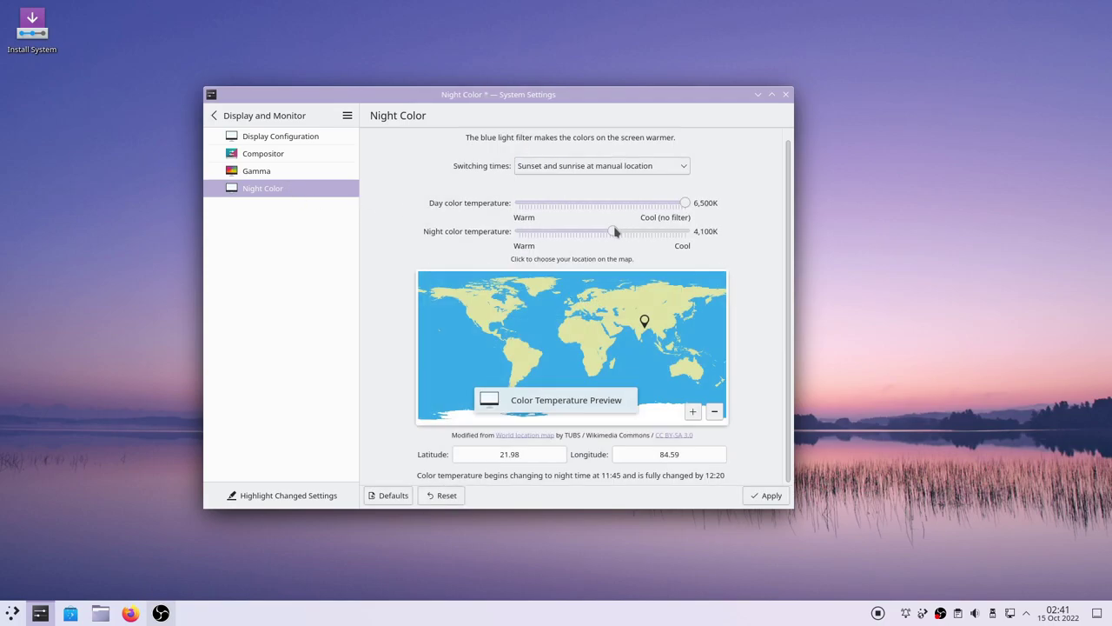
drag(686, 202, 587, 202)
Step: Begin adding a login script in the Autostart settings under Startup and Shutdown
click(310, 278)
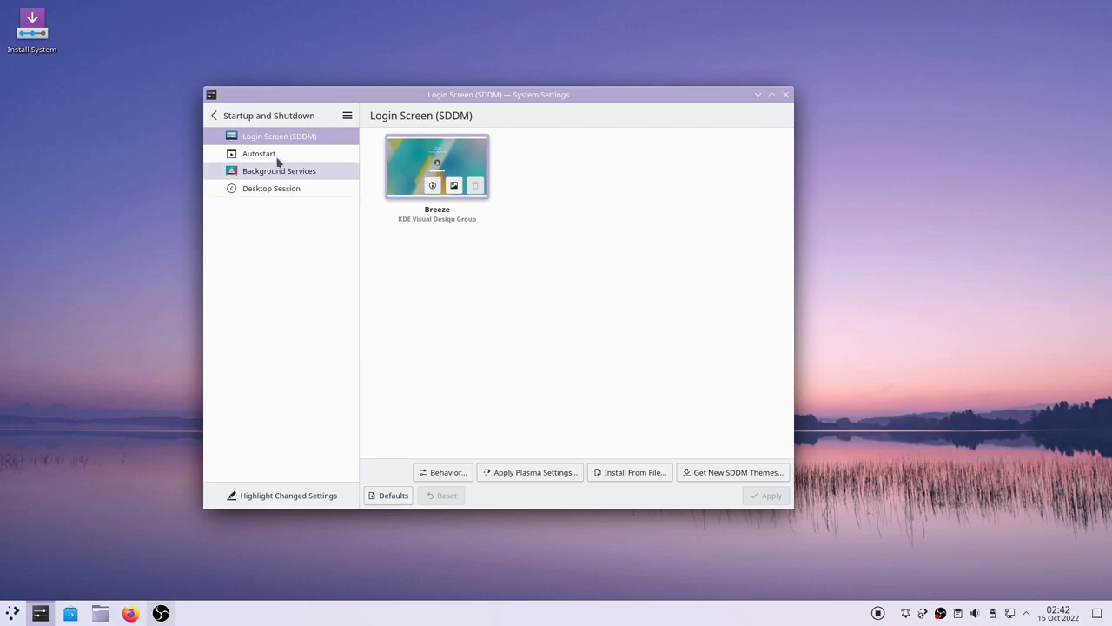
click(275, 157)
click(399, 470)
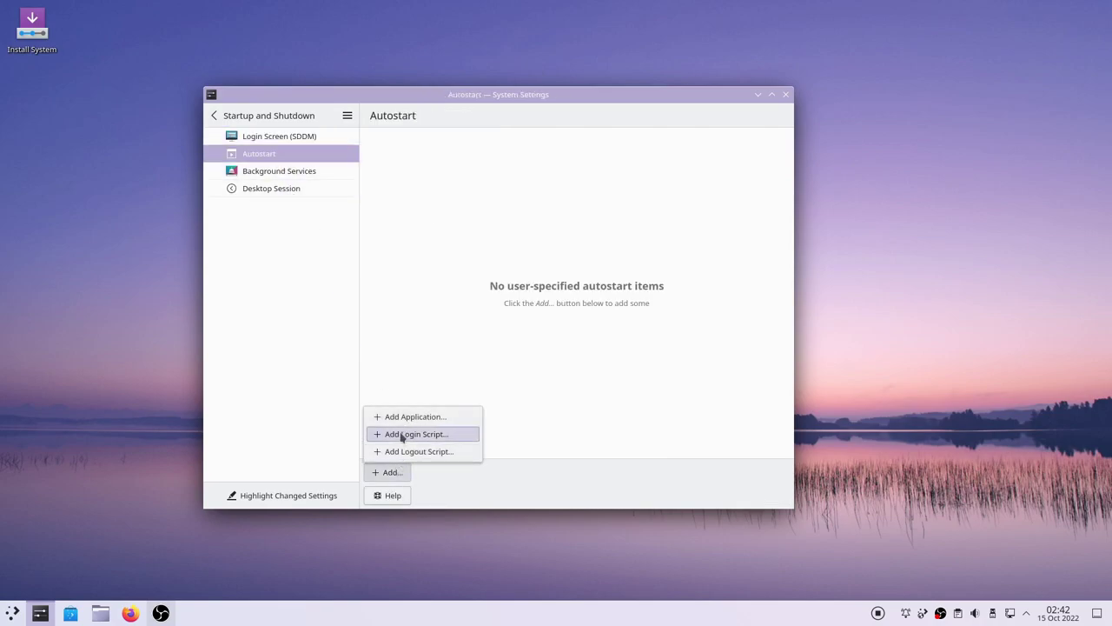
click(399, 435)
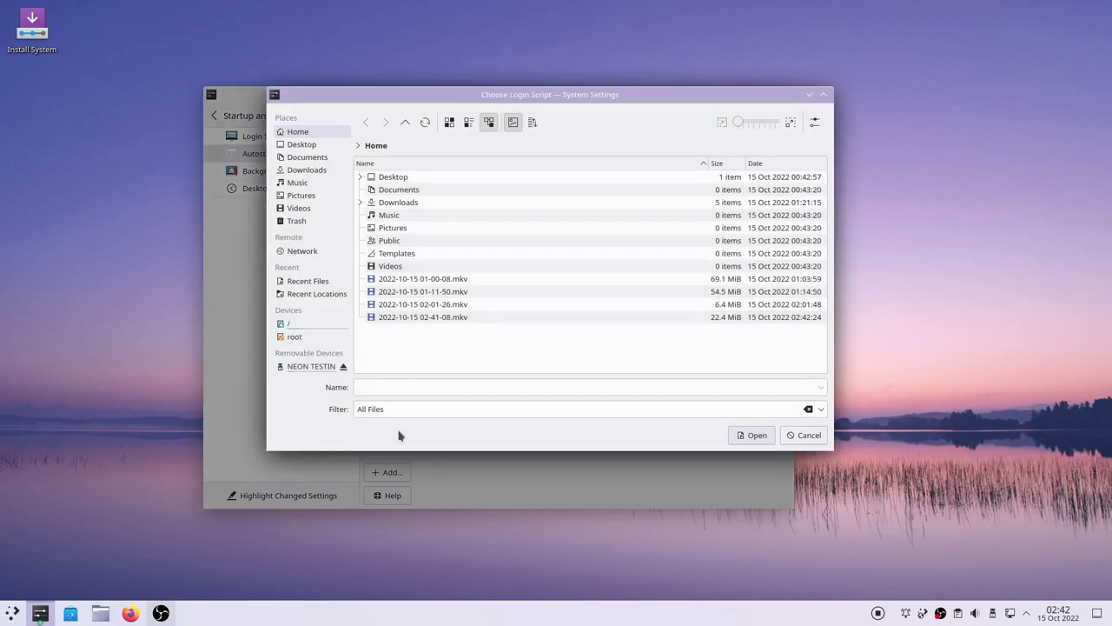
Step: Create a new text file named test.sh in the Home folder from the login script chooser
right_click(405, 362)
mouse_move(430, 372)
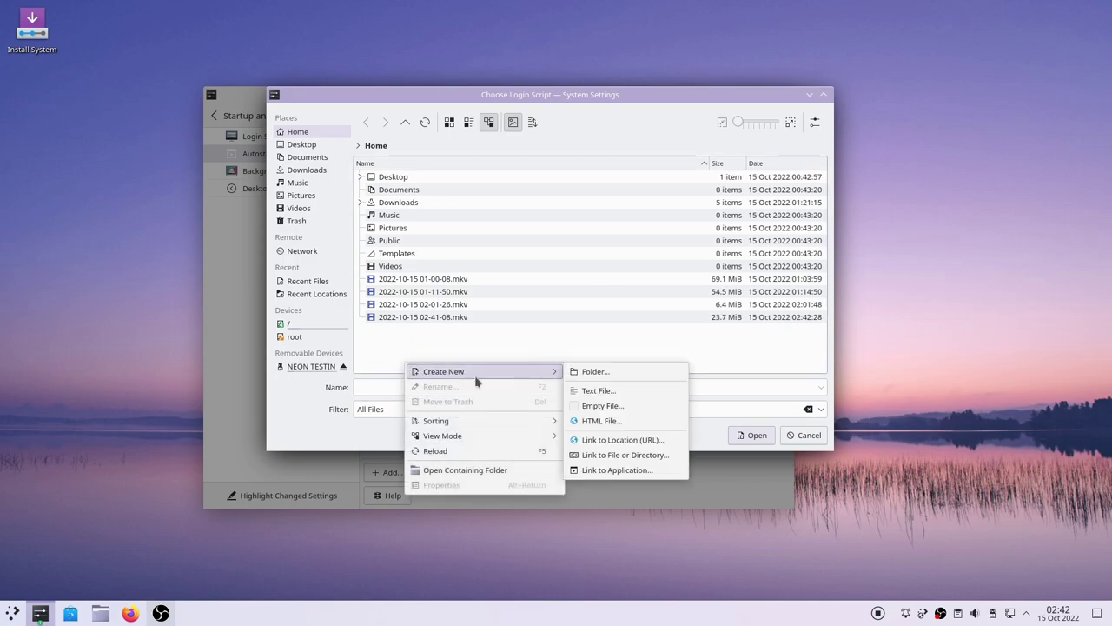
click(614, 395)
key(ctrl+a)
text(test.sh)
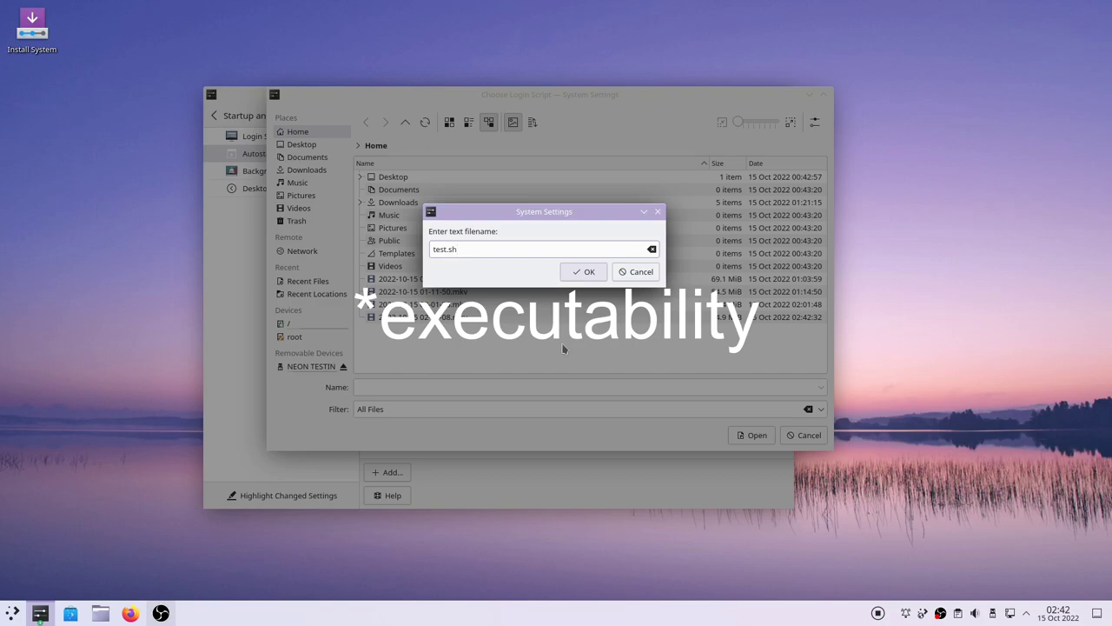
click(588, 272)
Step: Add test.sh as a login script and make it executable
double_click(437, 330)
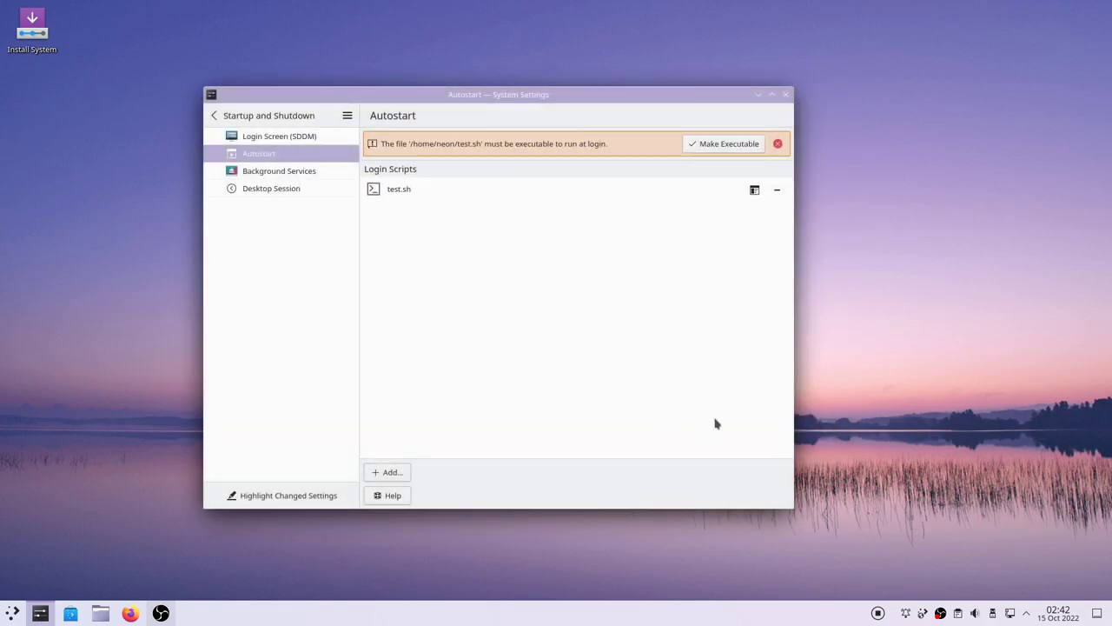
click(715, 146)
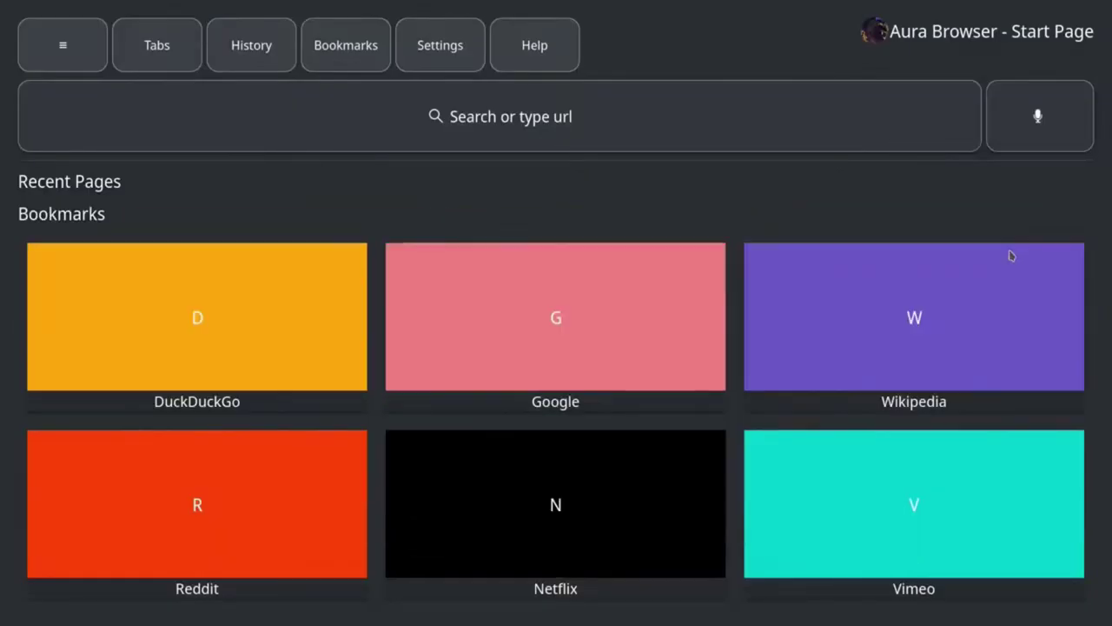
Step: Switch to Aura Browser and search for "kde.org" from its start page
key(Up)
key(Return)
text(kde.org)
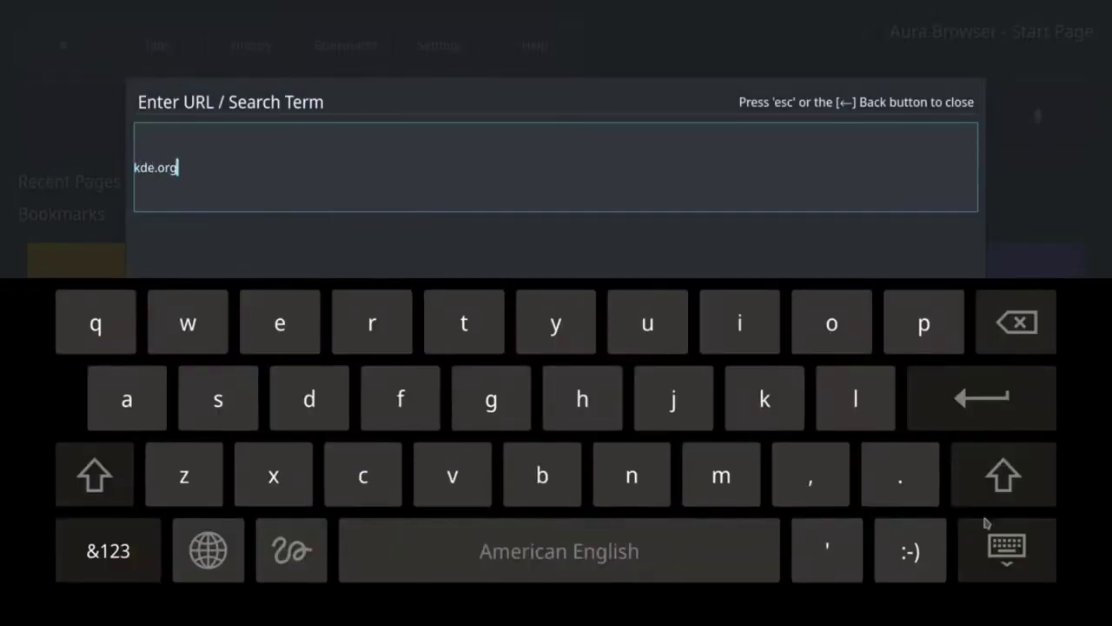
key(Return)
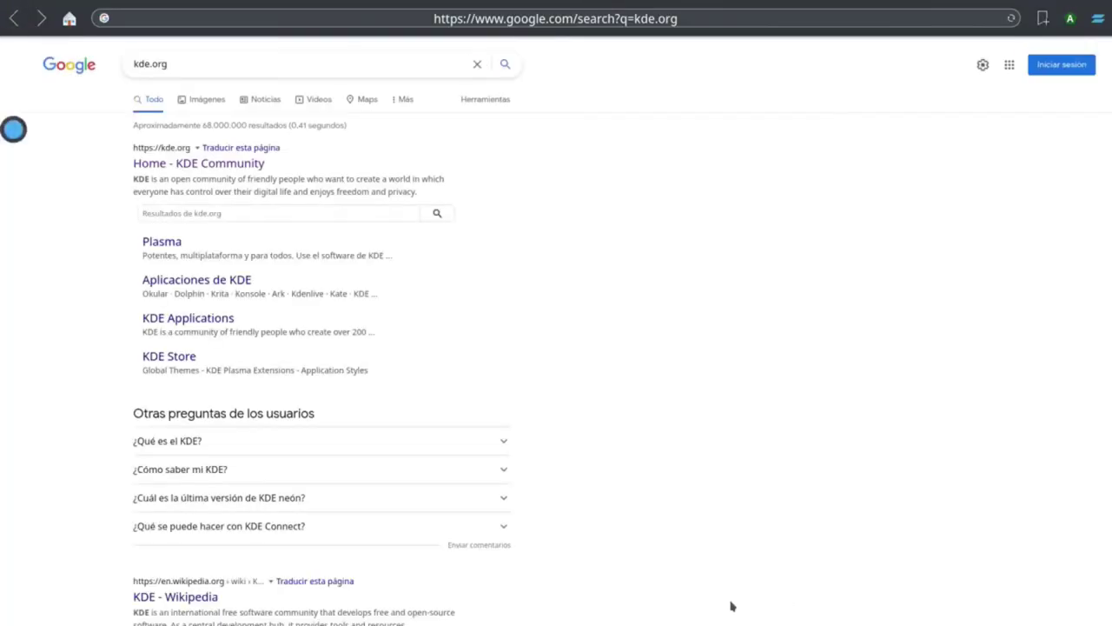
Step: Open the KDE Community home page from the search results and go to its Plasma desktop page
click(152, 176)
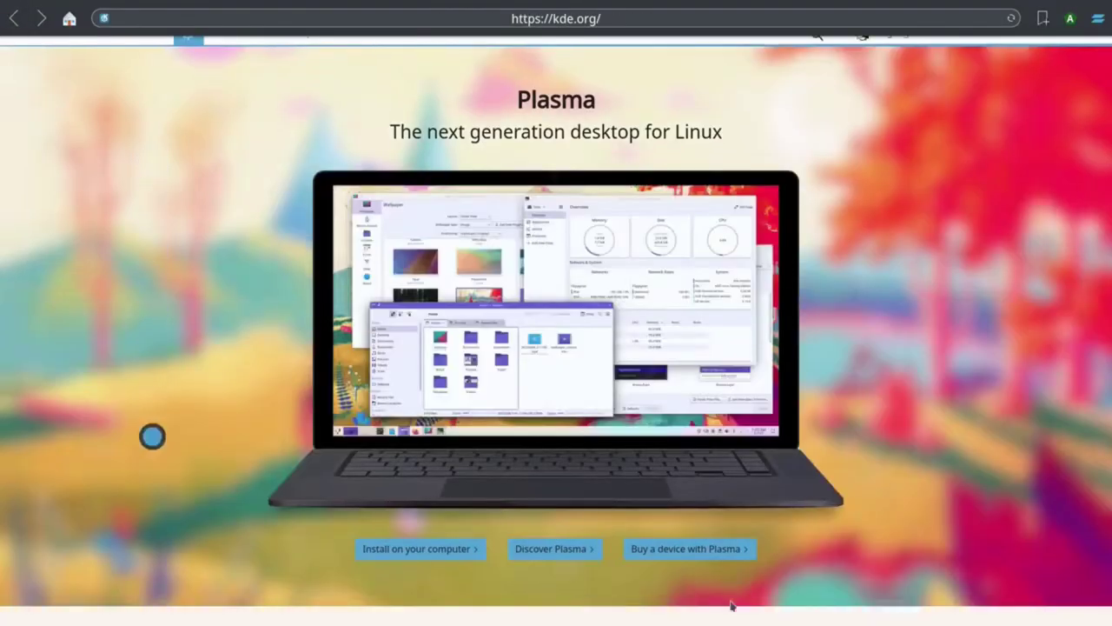
scroll(522, 483, down, 1)
click(522, 482)
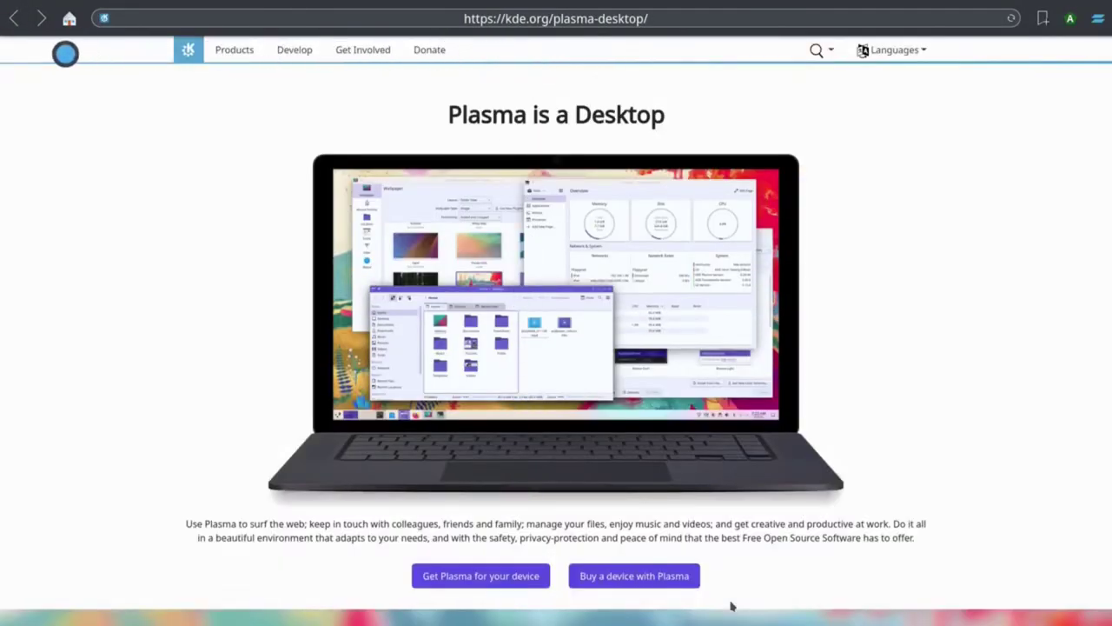
Step: Return to the start page, search for "plasma big screen" and open a search result
key(Escape)
click(487, 139)
text(plasma big screen)
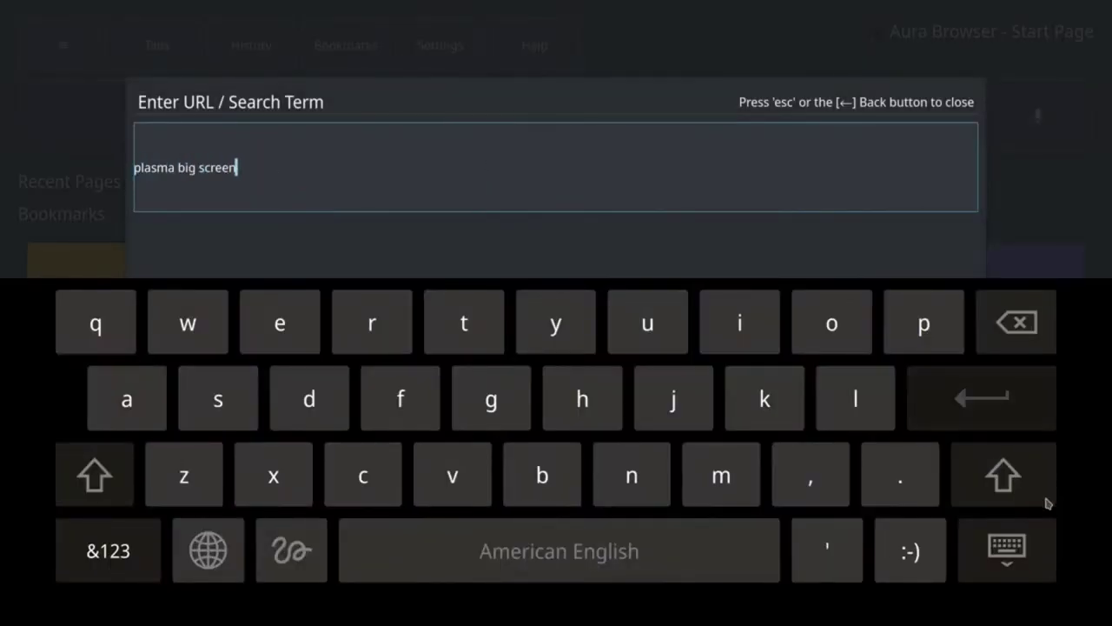
key(Return)
click(194, 187)
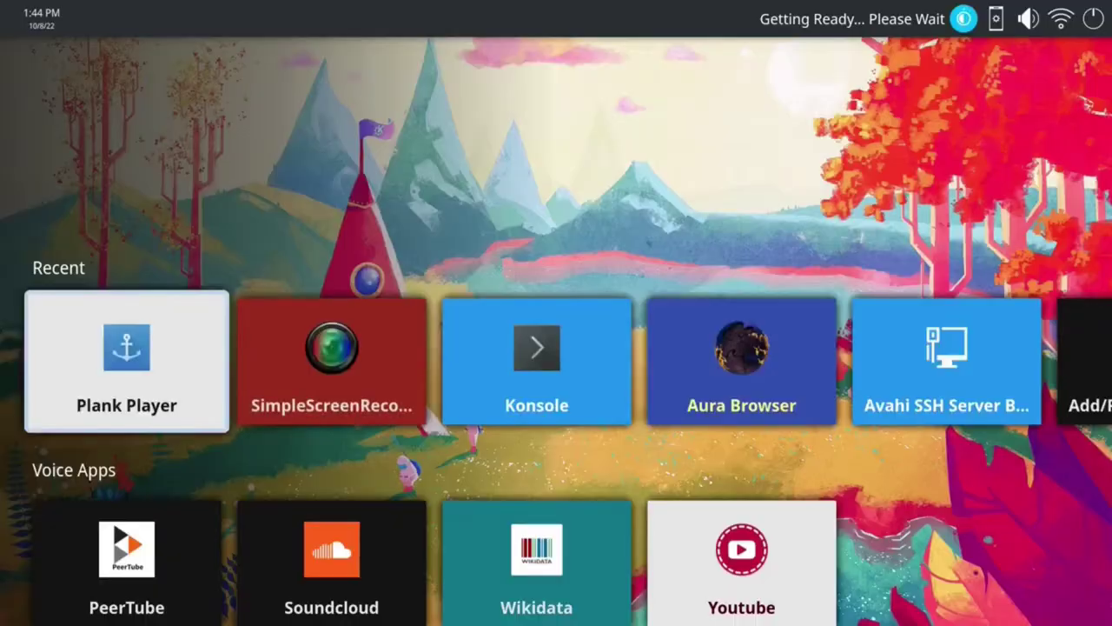
Step: Launch Plank Player from the recent apps on the Plasma Bigscreen home screen and open an item in it
key(Return)
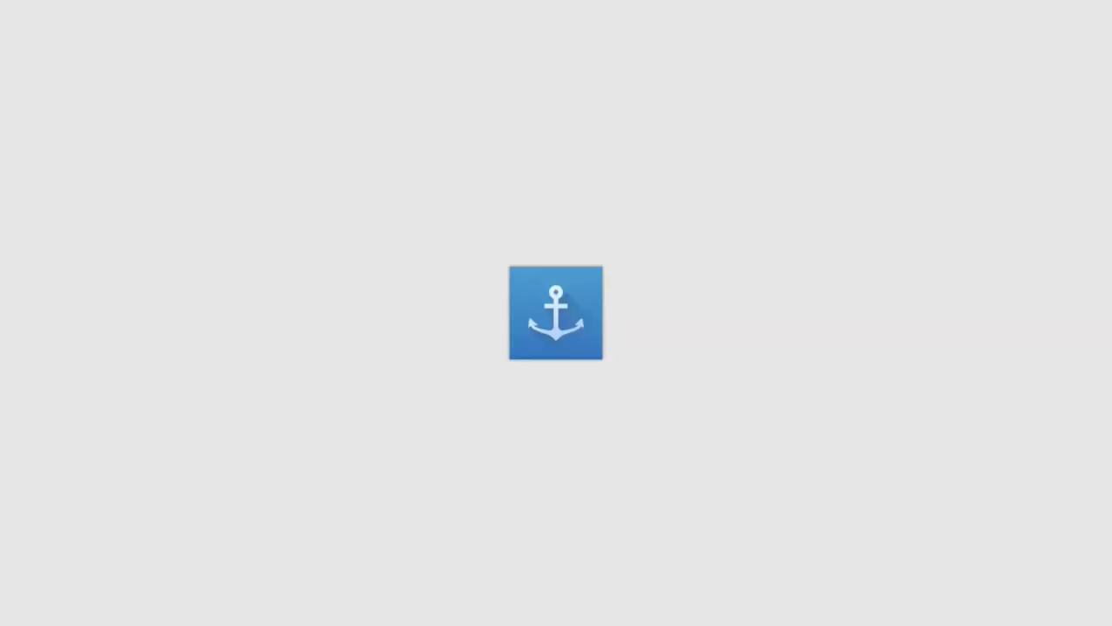
key(Right)
key(Return)
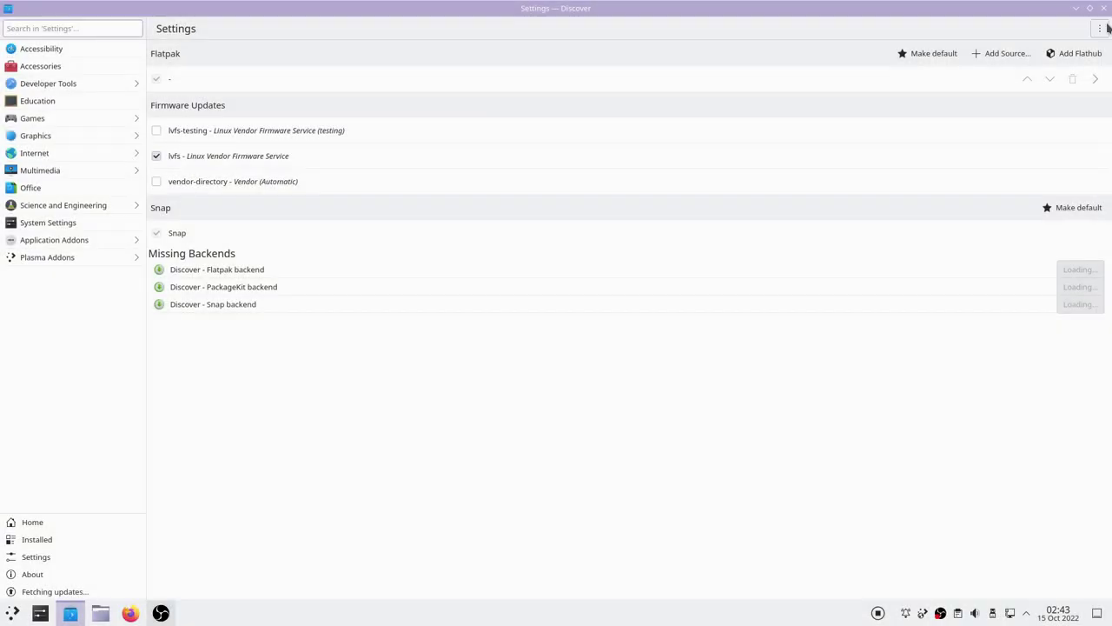
Step: Open the Software Update settings from Discover and examine the available notification frequency options
click(1102, 29)
click(1058, 84)
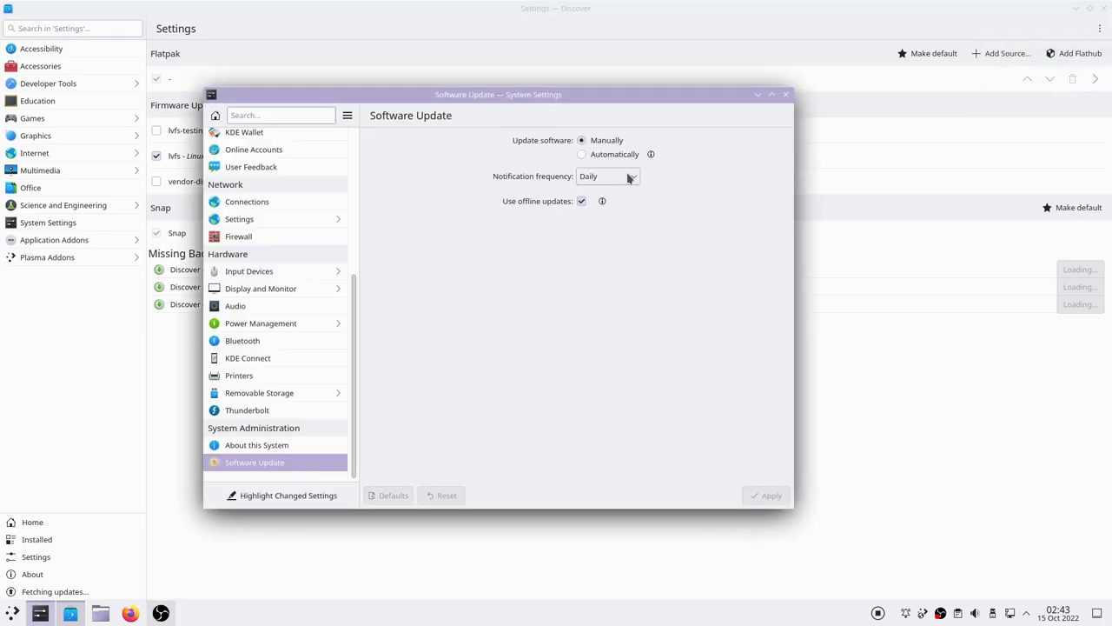
click(629, 177)
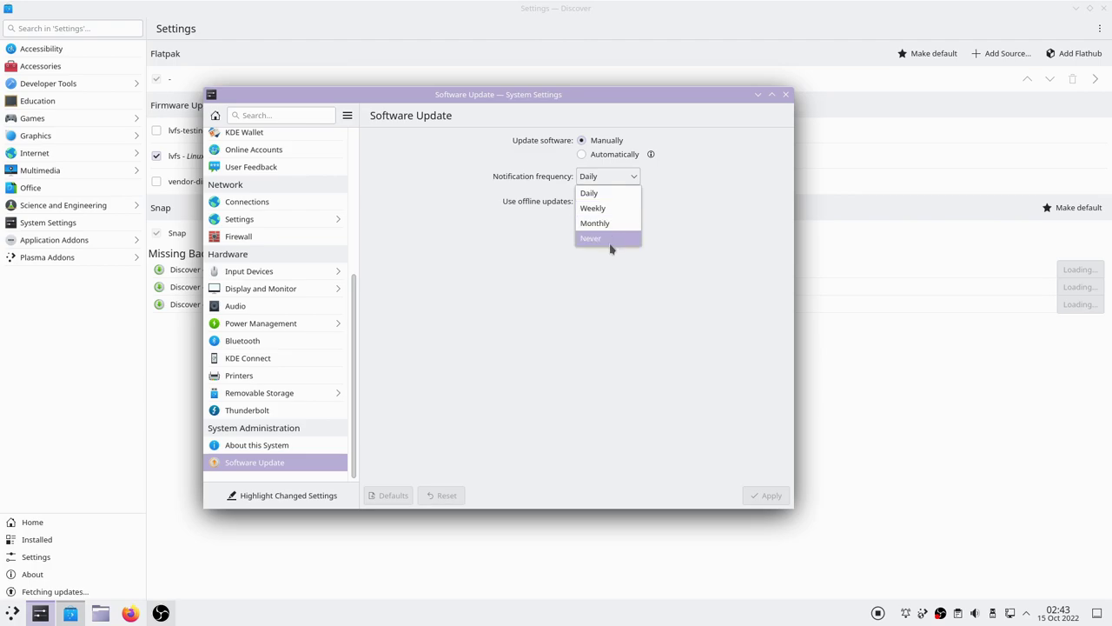
click(623, 181)
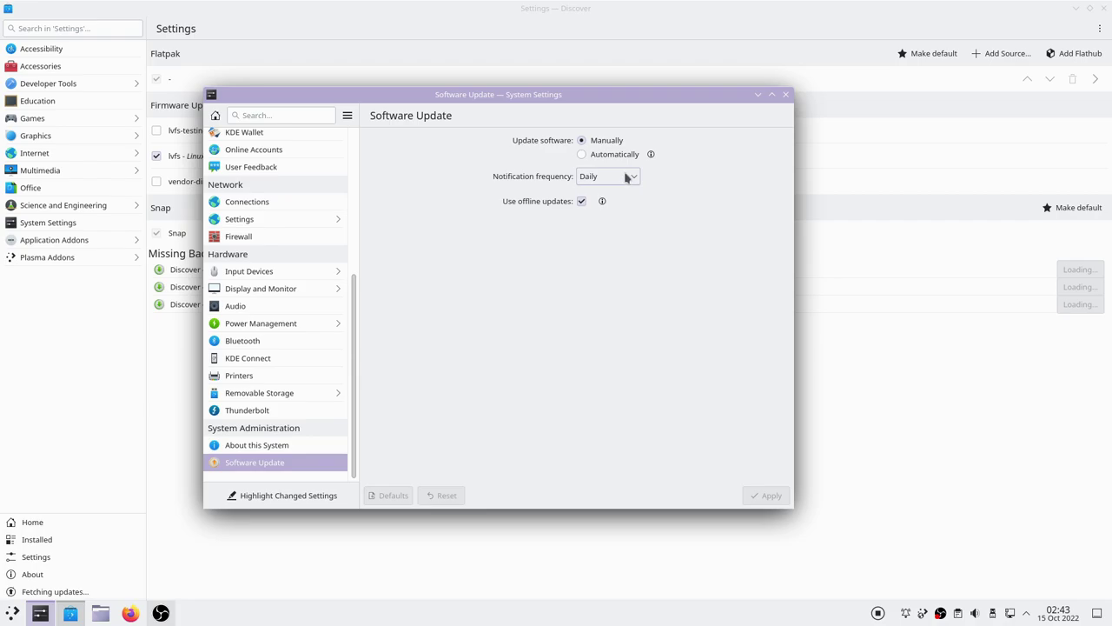
click(627, 177)
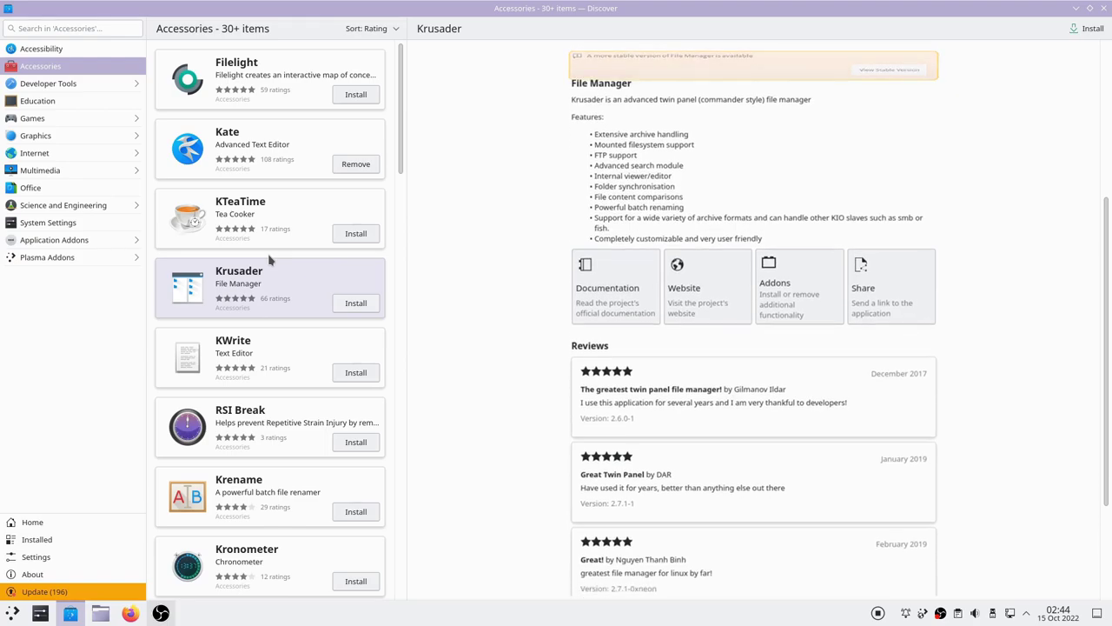
Step: Open the sharing options for the Krusader application in Discover
click(890, 278)
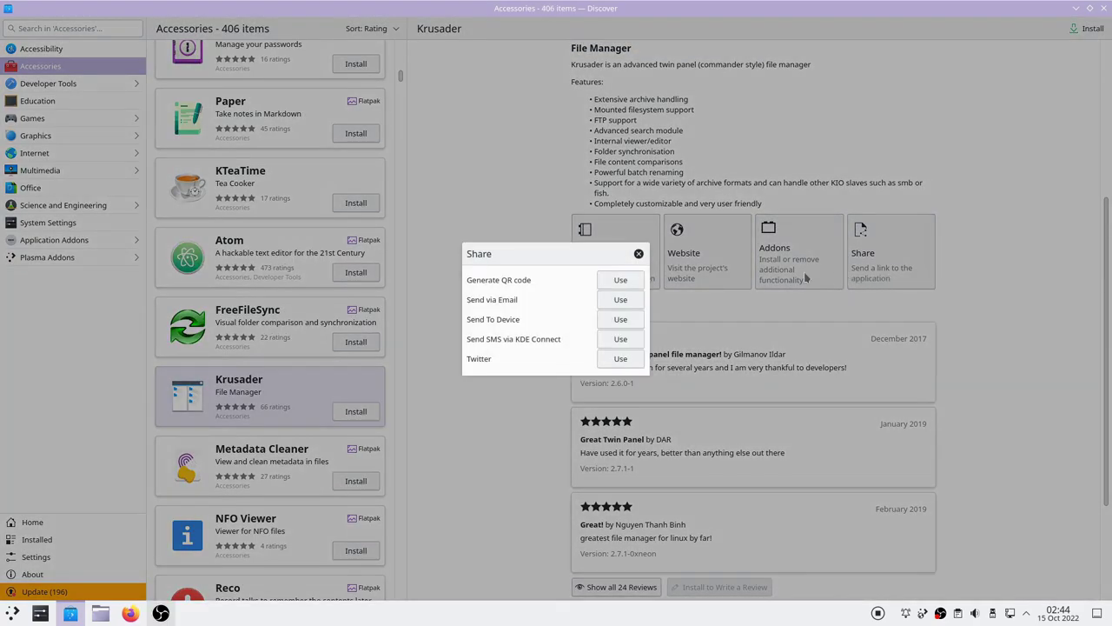